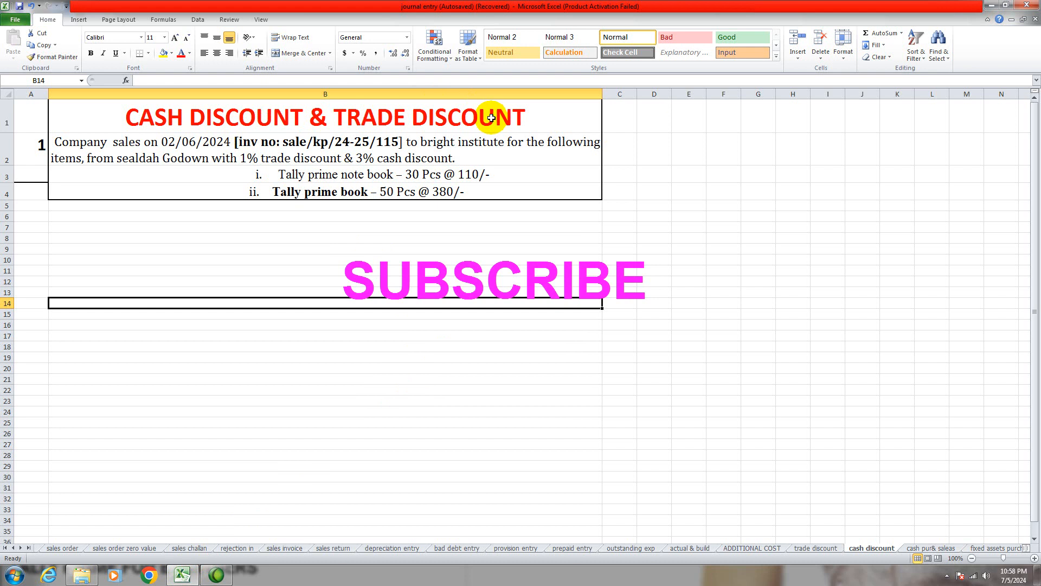
Launch TallyPrime from the desktop, continue in Educational Mode and open the company Tally Prime for Beginners.
{"action": "left_click", "coordinate": [991, 7]}
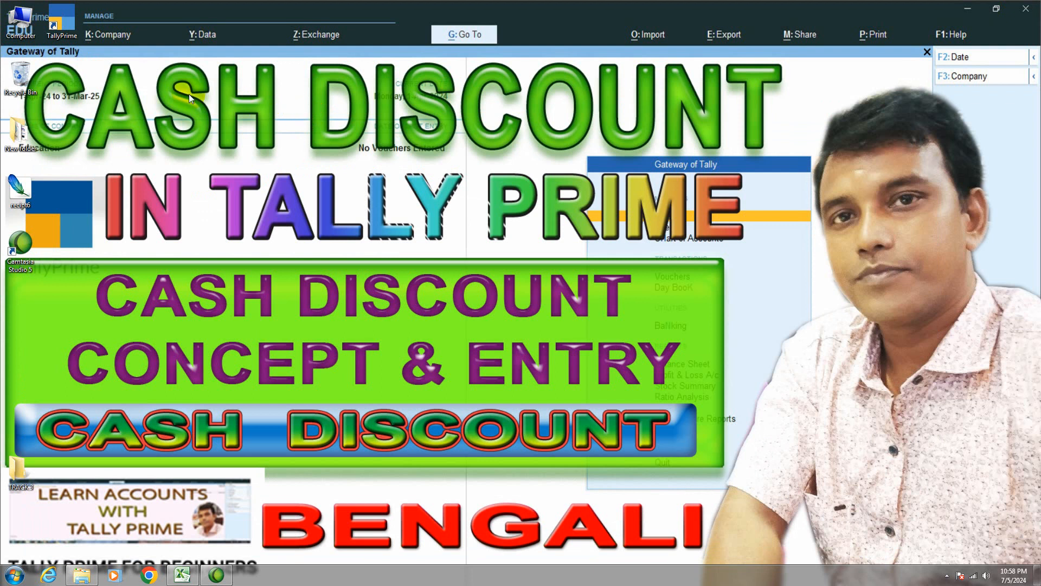
{"action": "double_click", "coordinate": [71, 23]}
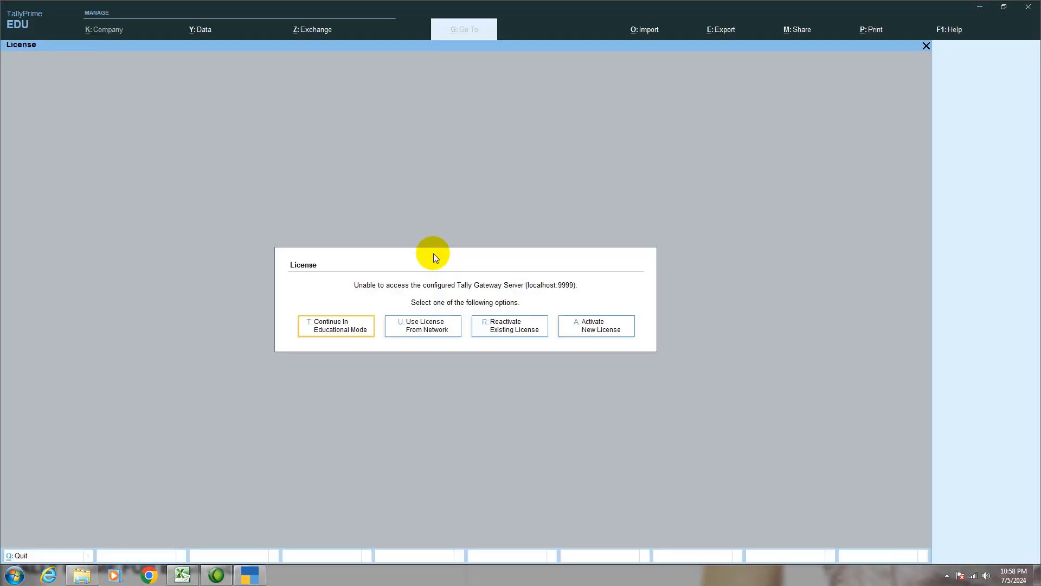
{"action": "left_click", "coordinate": [336, 324]}
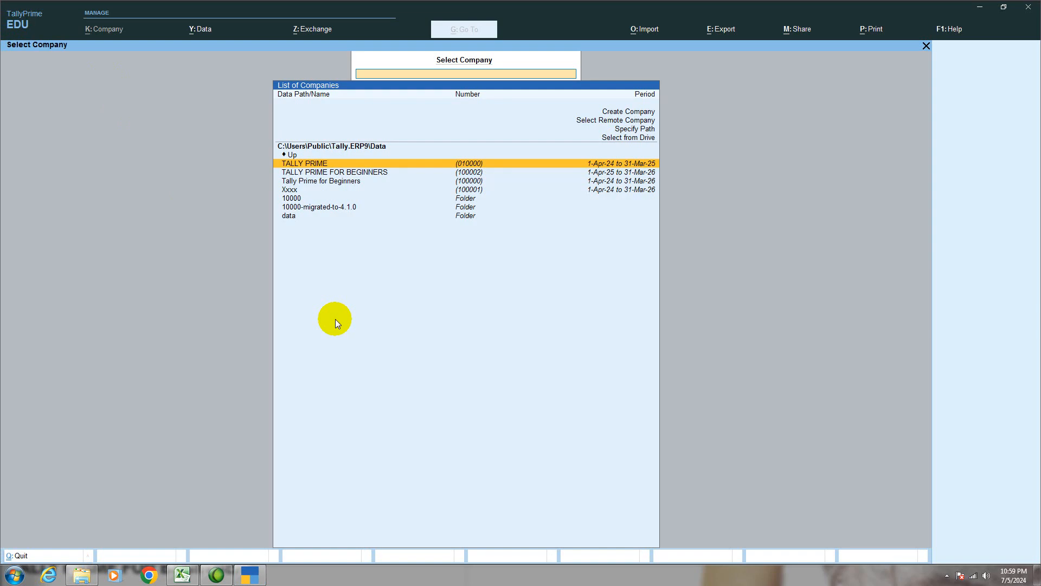
{"action": "left_click", "coordinate": [331, 184]}
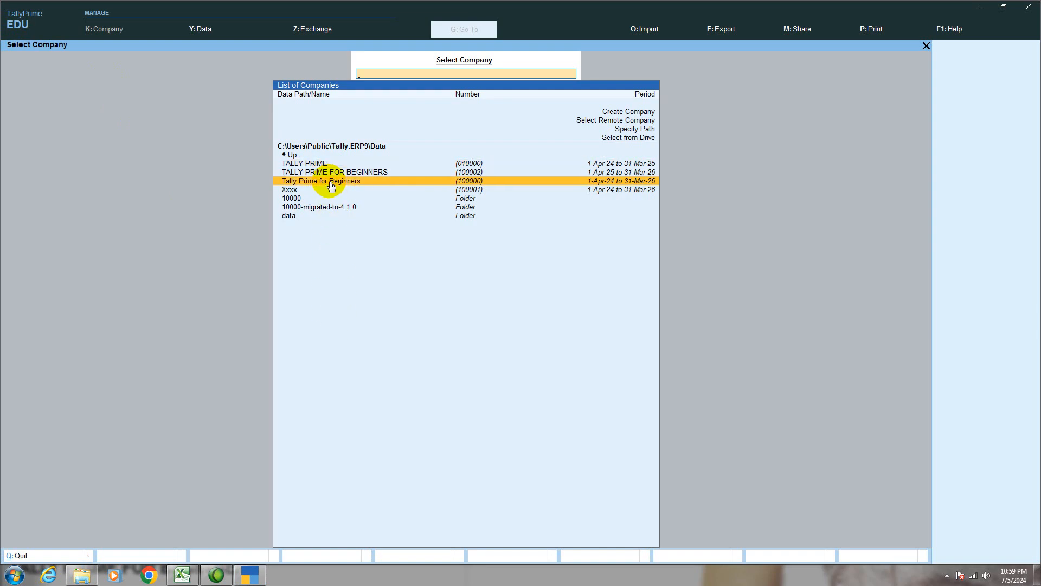
{"action": "left_click", "coordinate": [331, 183]}
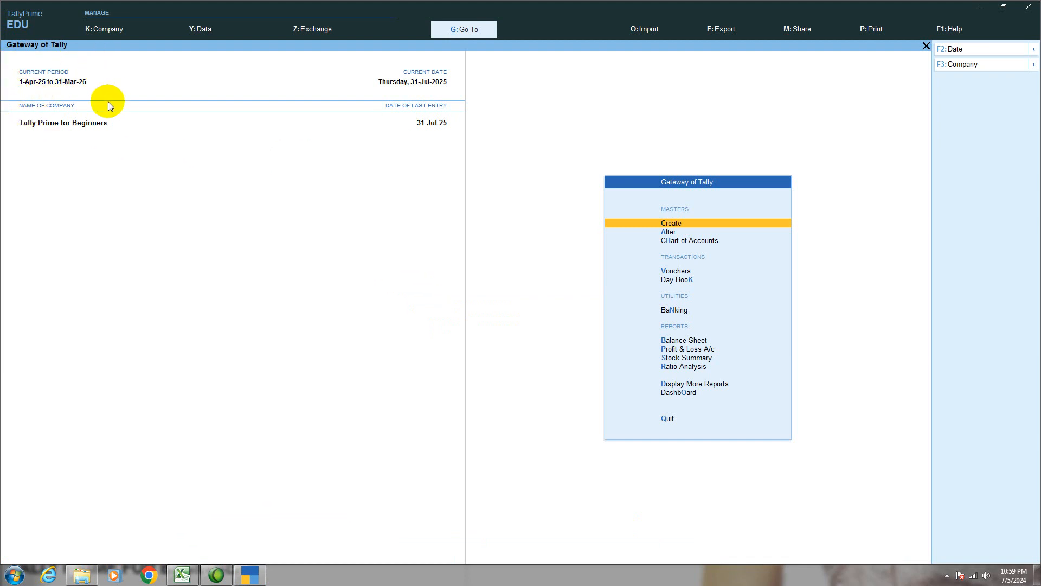
Change the company's current period to run from 01-04-2024 to 31-03-2025.
{"action": "key", "text": "alt+F2"}
{"action": "type", "text": "01-04-"}
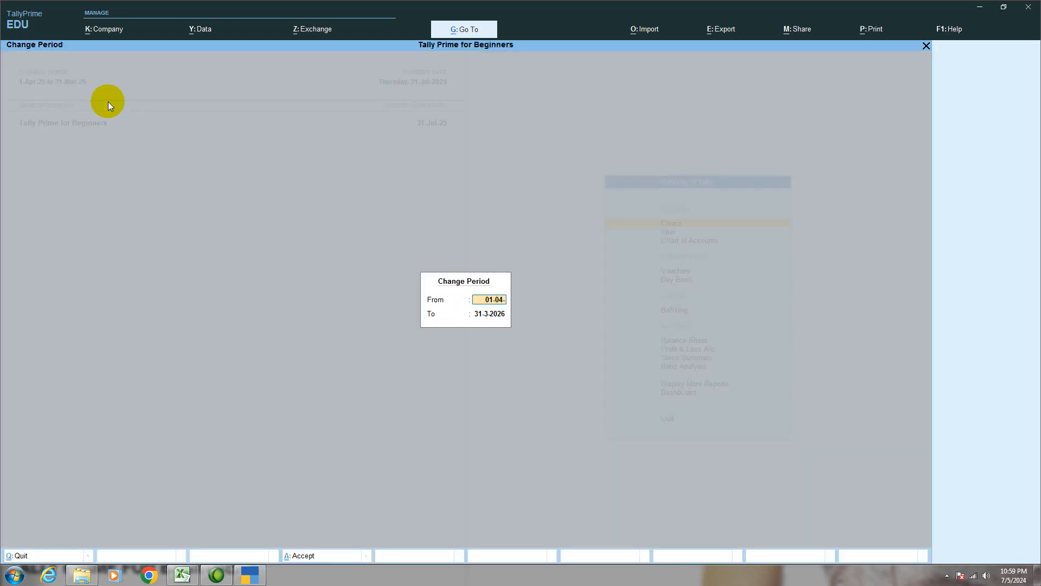
{"action": "type", "text": "2024"}
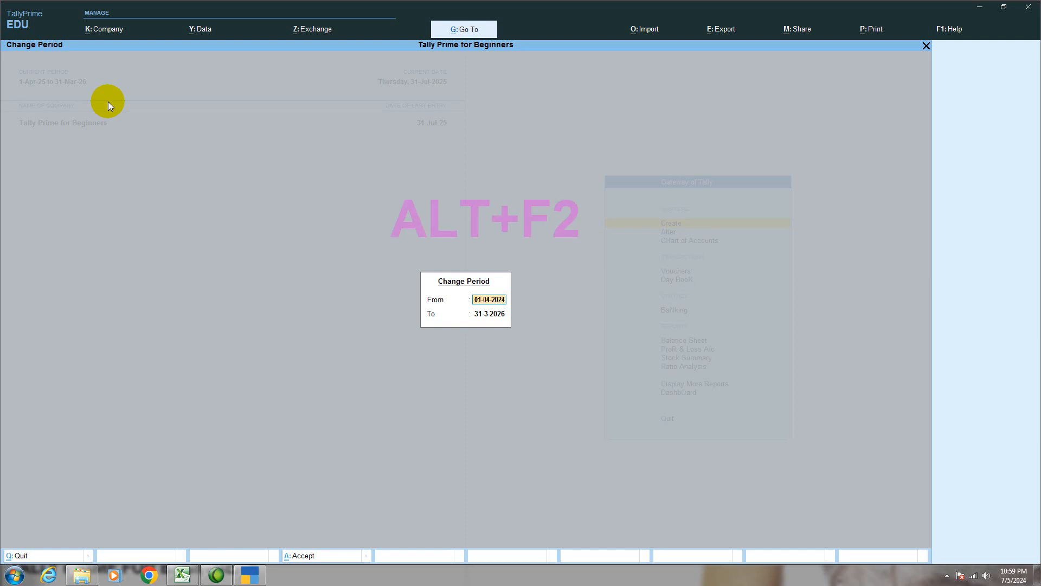
{"action": "key", "text": "Return"}
{"action": "type", "text": "31-0"}
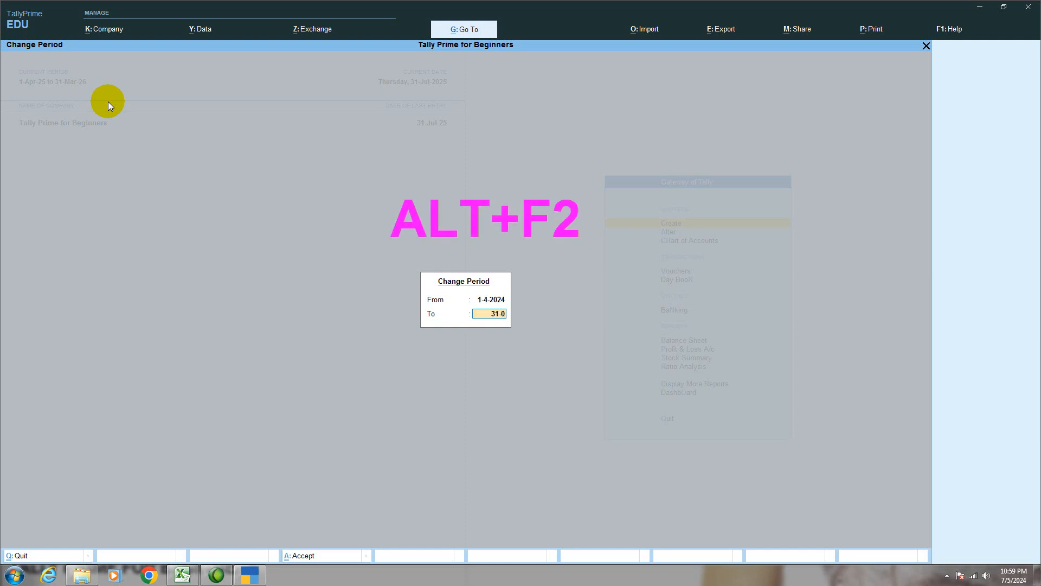
{"action": "type", "text": "3-2025"}
{"action": "key", "text": "Return"}
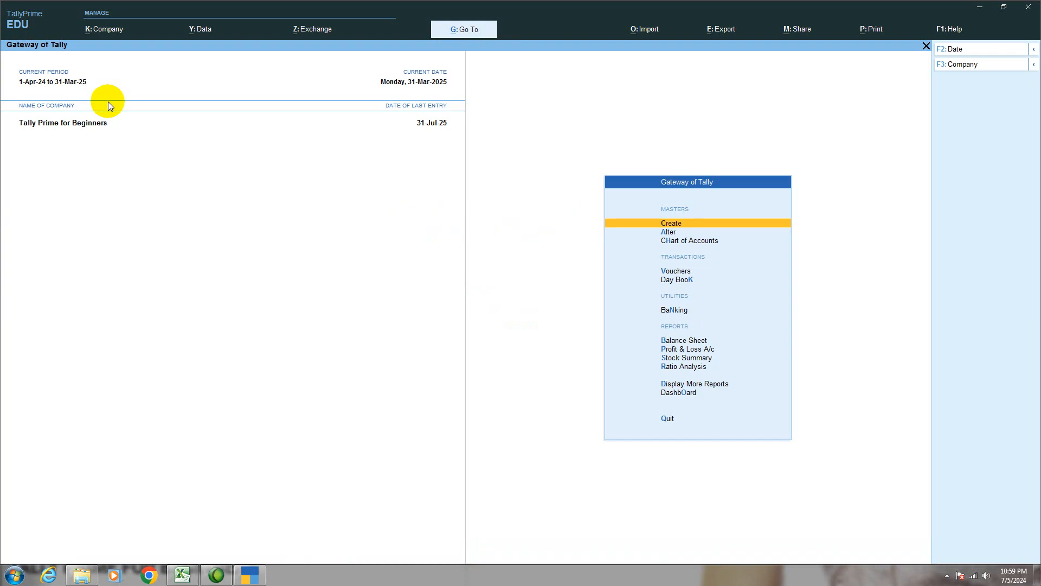
Open voucher entry, consult the cash discount exercise in Excel, and switch to a Sales voucher in TallyPrime.
{"action": "key", "text": "Down"}
{"action": "key", "text": "Down"}
{"action": "key", "text": "Down"}
{"action": "key", "text": "Return"}
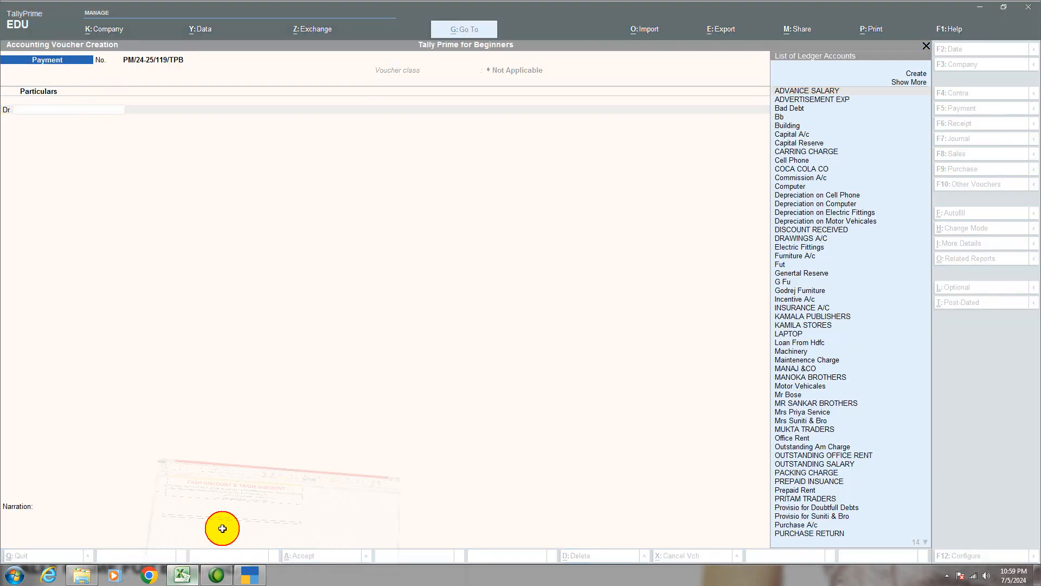
{"action": "left_click", "coordinate": [182, 574]}
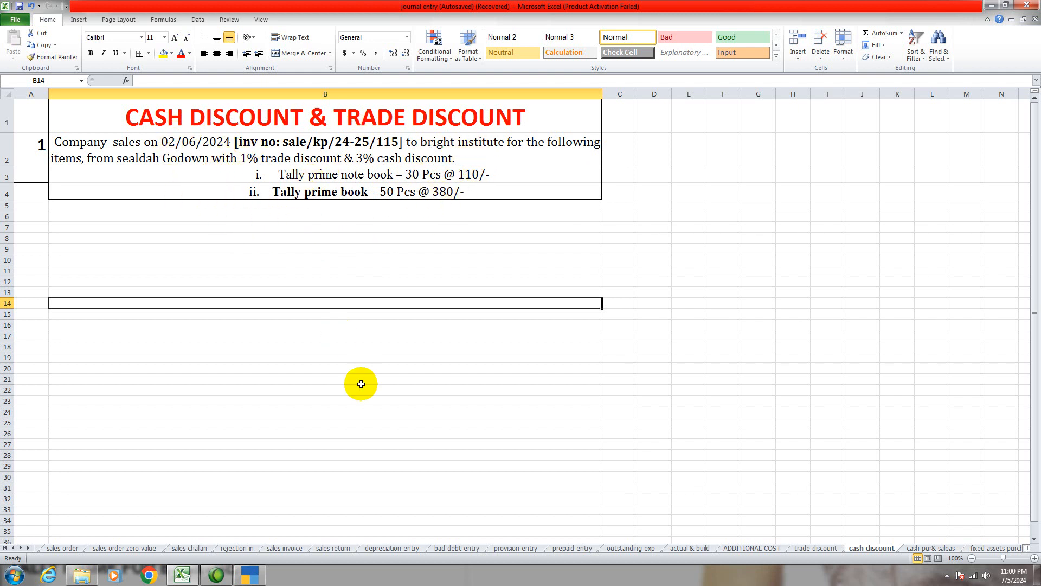
{"action": "left_click", "coordinate": [250, 575]}
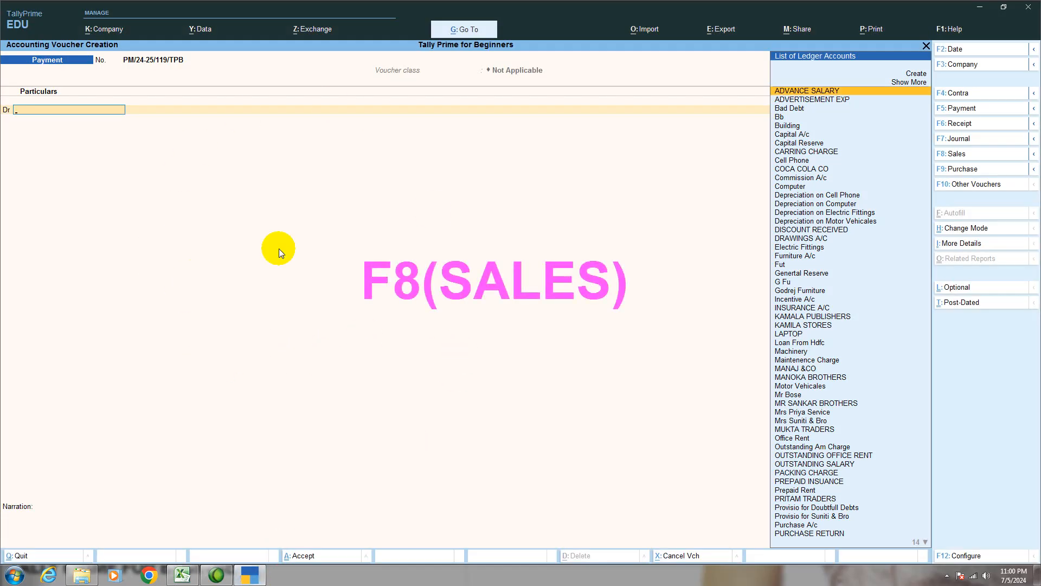
{"action": "key", "text": "F8"}
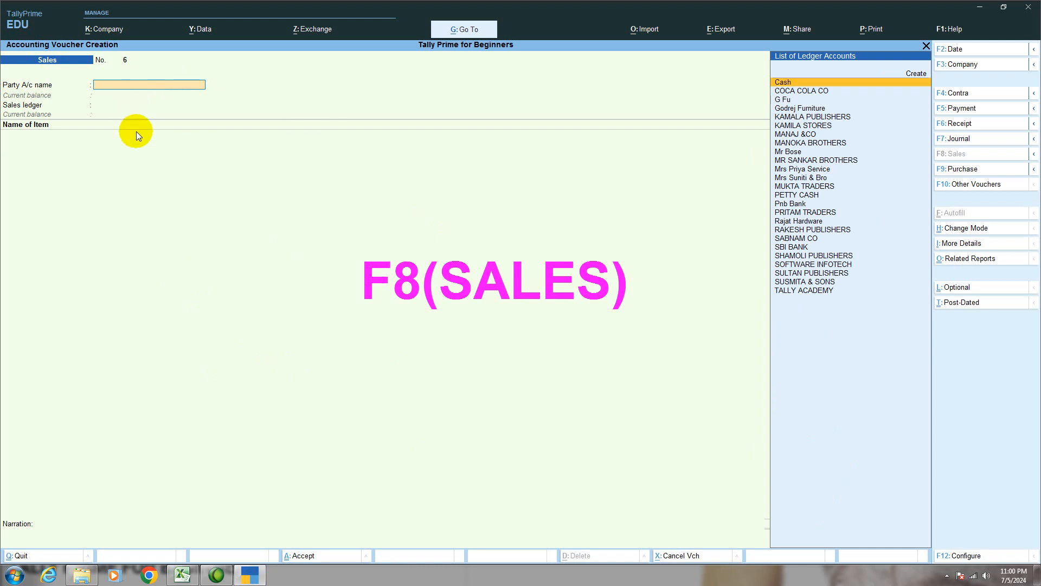
{"action": "left_click", "coordinate": [927, 45]}
{"action": "key", "text": "Return"}
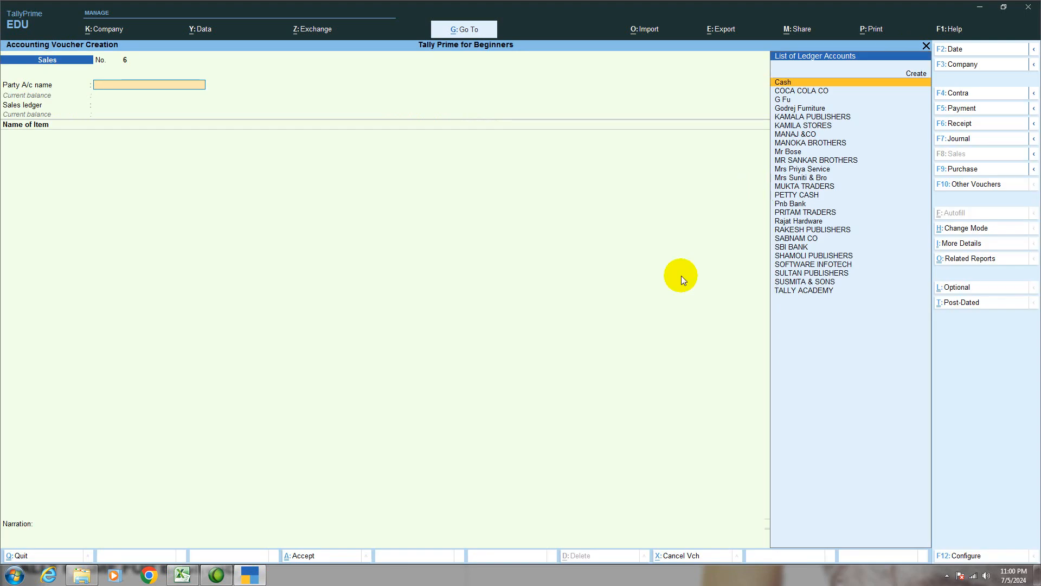
Check the buyer in the Excel exercise and start a TallyPrime party ledger named BRIGHT INSTITUTE under Sundry Debtors.
{"action": "left_click", "coordinate": [190, 573]}
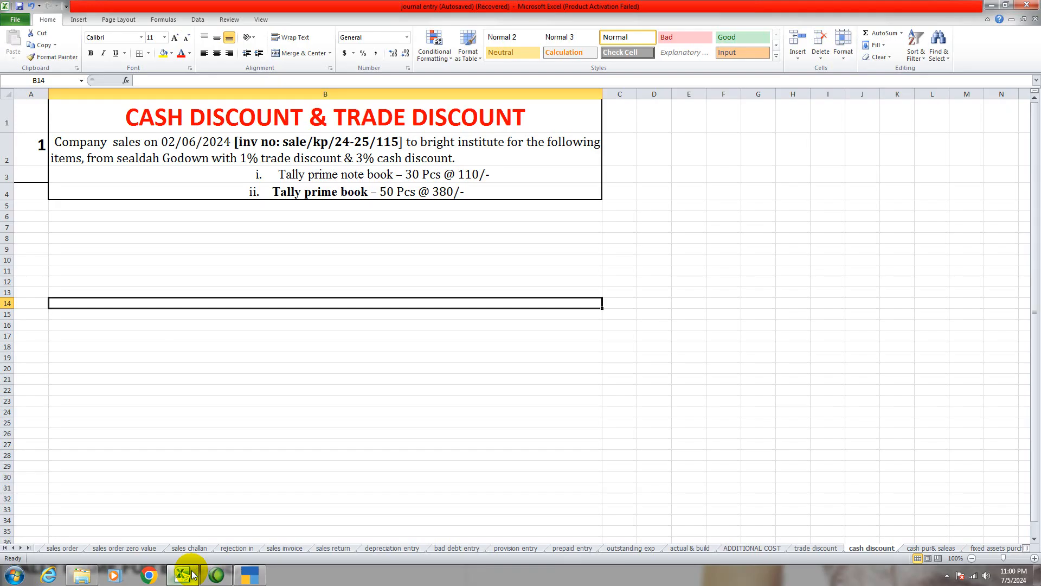
{"action": "left_click", "coordinate": [216, 574]}
{"action": "type", "text": "B"}
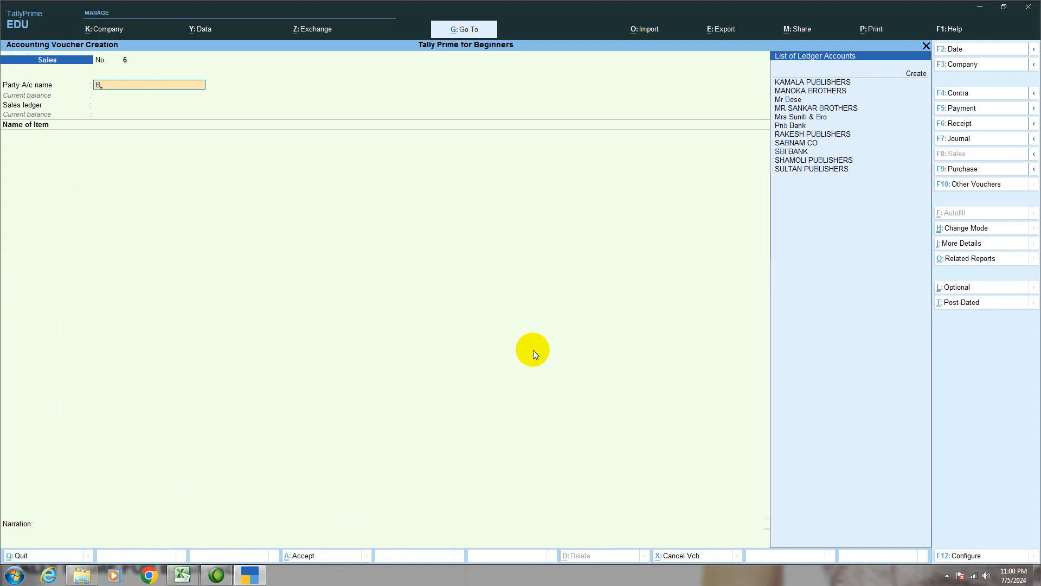
{"action": "key", "text": "alt+c"}
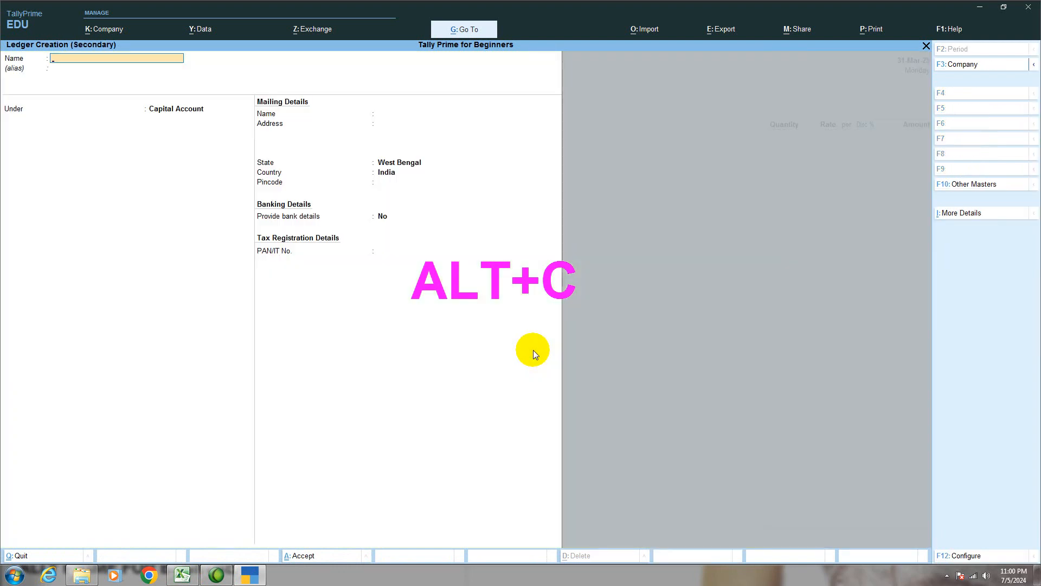
{"action": "type", "text": "BRIGHT INSTI"}
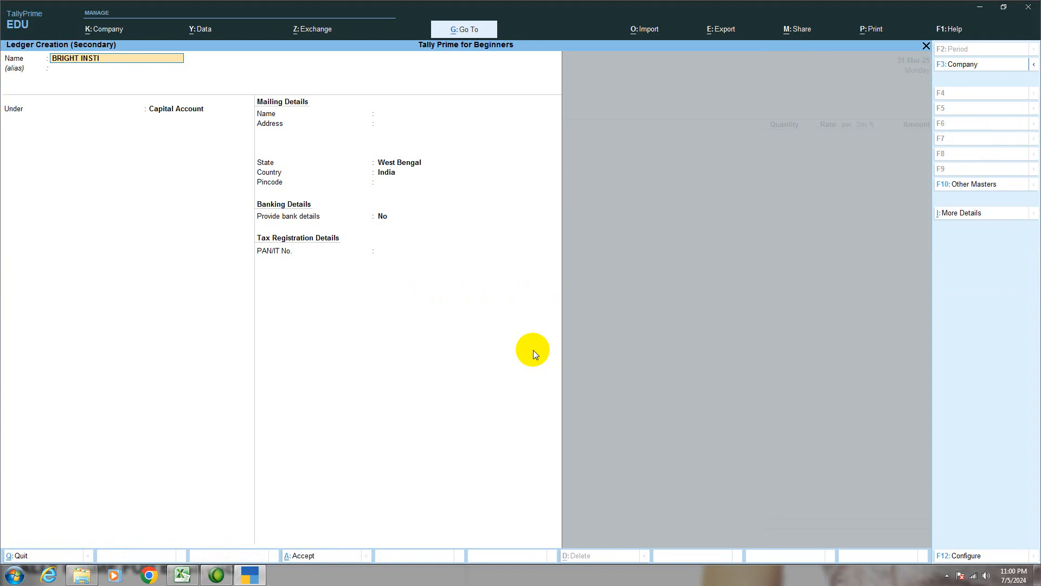
{"action": "type", "text": "TUTE"}
{"action": "key", "text": "Return"}
{"action": "type", "text": "S"}
{"action": "key", "text": "Down"}
{"action": "key", "text": "Down"}
{"action": "key", "text": "Down"}
{"action": "key", "text": "Return"}
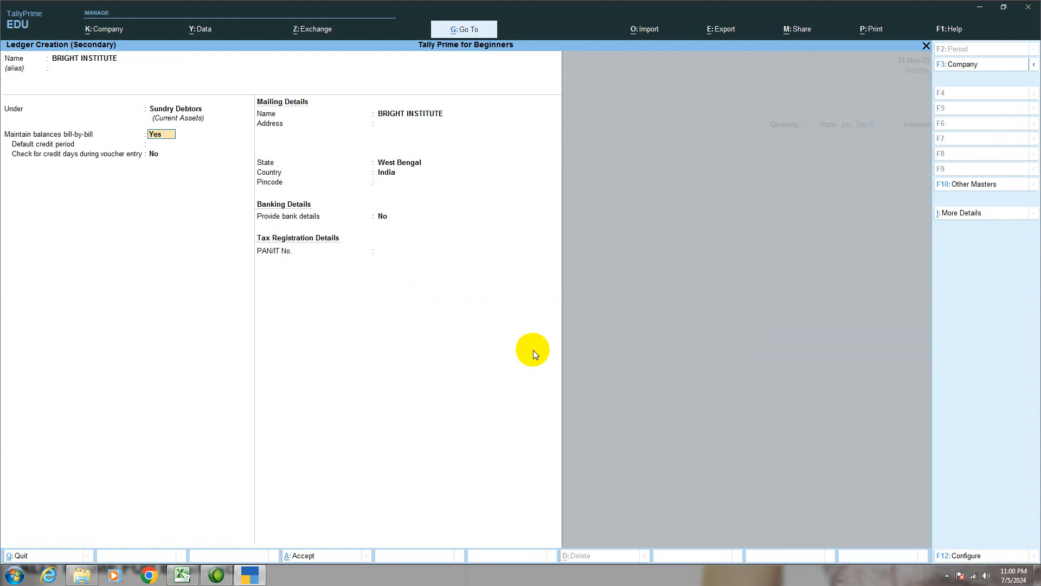
Accept the default bill-by-bill, mailing, banking and tax details and save the BRIGHT INSTITUTE ledger.
{"action": "key", "text": "Return"}
{"action": "key", "text": "Return"}
{"action": "key", "text": "Return"}
{"action": "key", "text": "Return"}
{"action": "key", "text": "Return"}
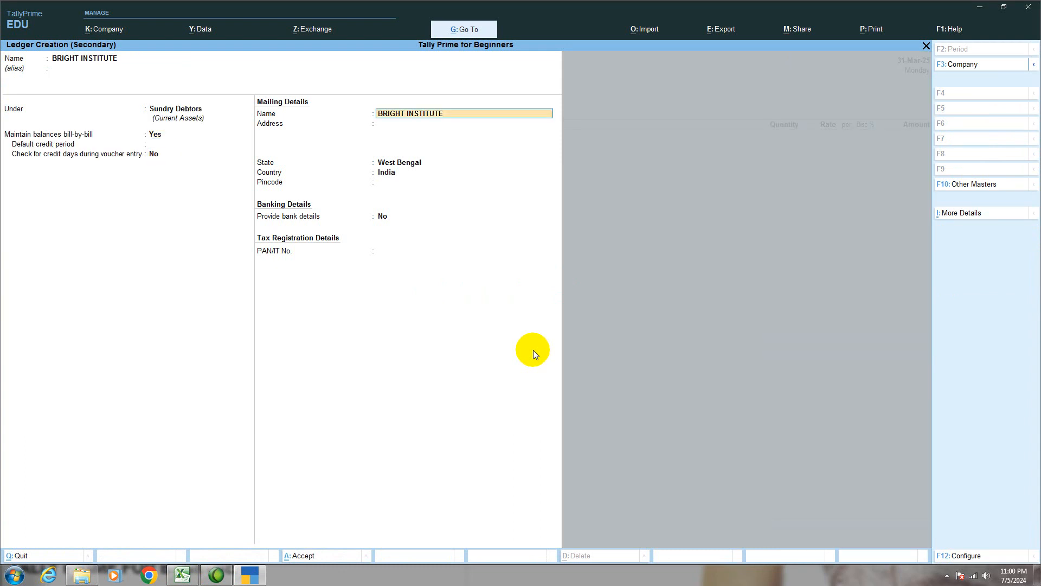
{"action": "key", "text": "Return"}
{"action": "key", "text": "Return"}
{"action": "key", "text": "Return"}
{"action": "key", "text": "Return"}
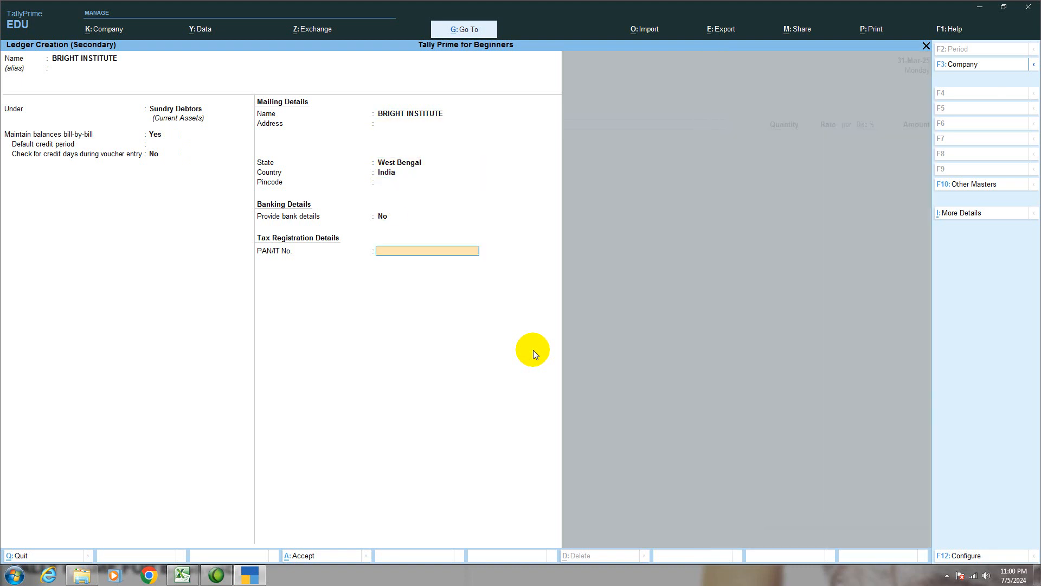
{"action": "key", "text": "Return"}
{"action": "key", "text": "Return"}
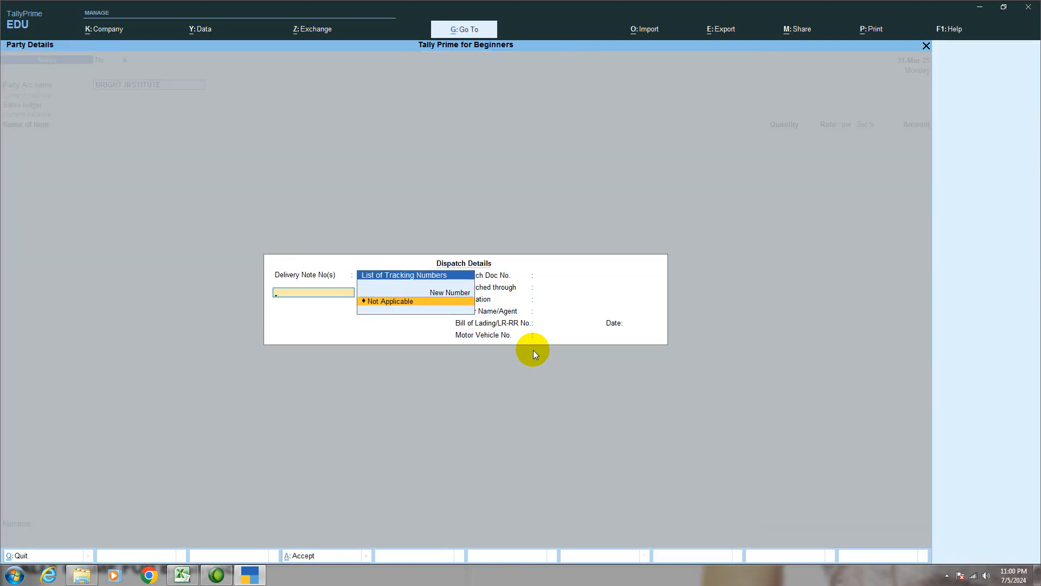
Set the delivery note number to Not Applicable and leave the remaining dispatch details blank.
{"action": "key", "text": "Return"}
{"action": "key", "text": "Return"}
{"action": "key", "text": "Return"}
{"action": "key", "text": "Return"}
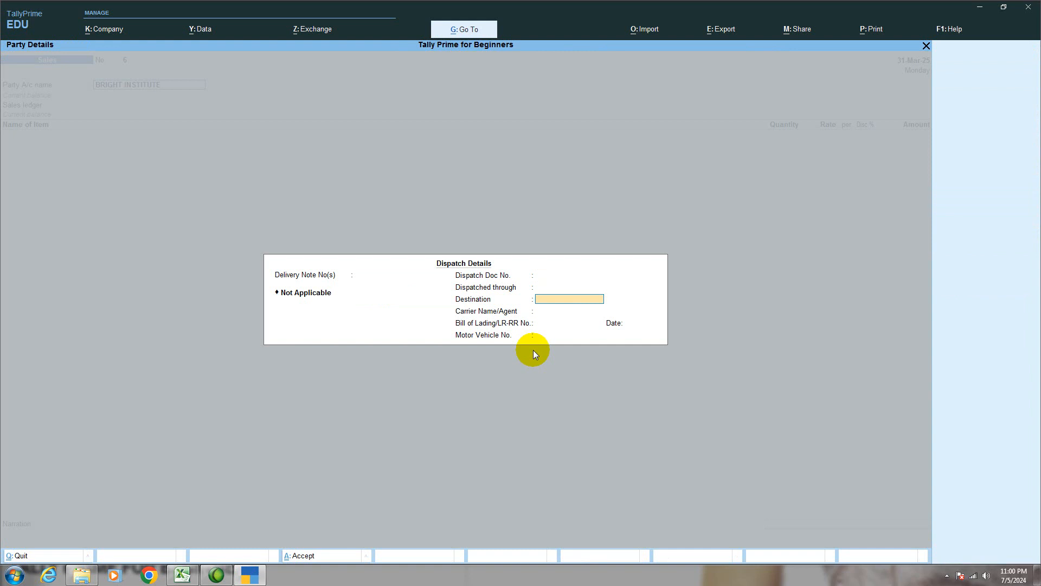
{"action": "key", "text": "Return"}
{"action": "key", "text": "Return"}
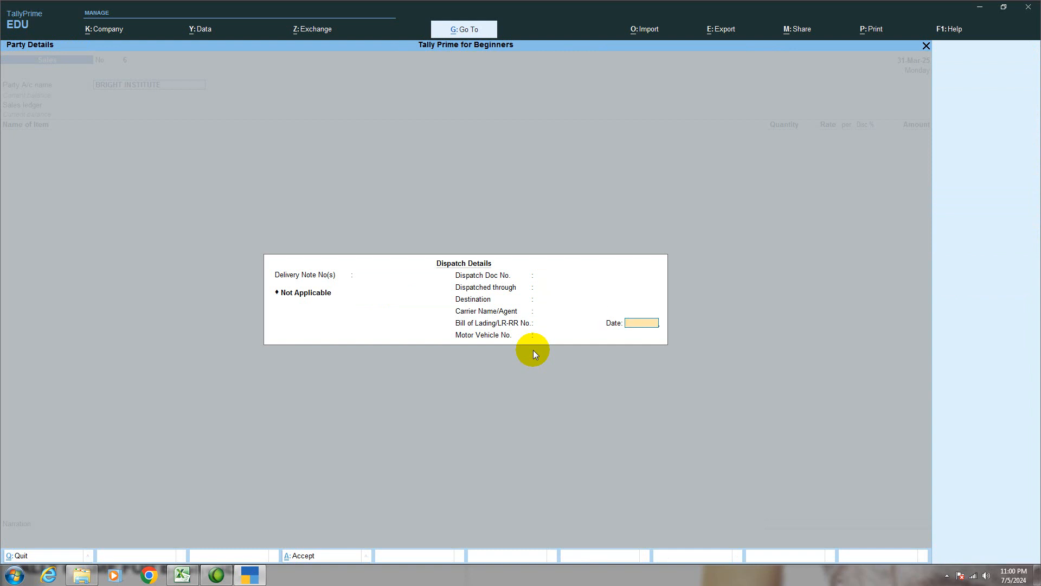
{"action": "key", "text": "Return"}
{"action": "key", "text": "Return"}
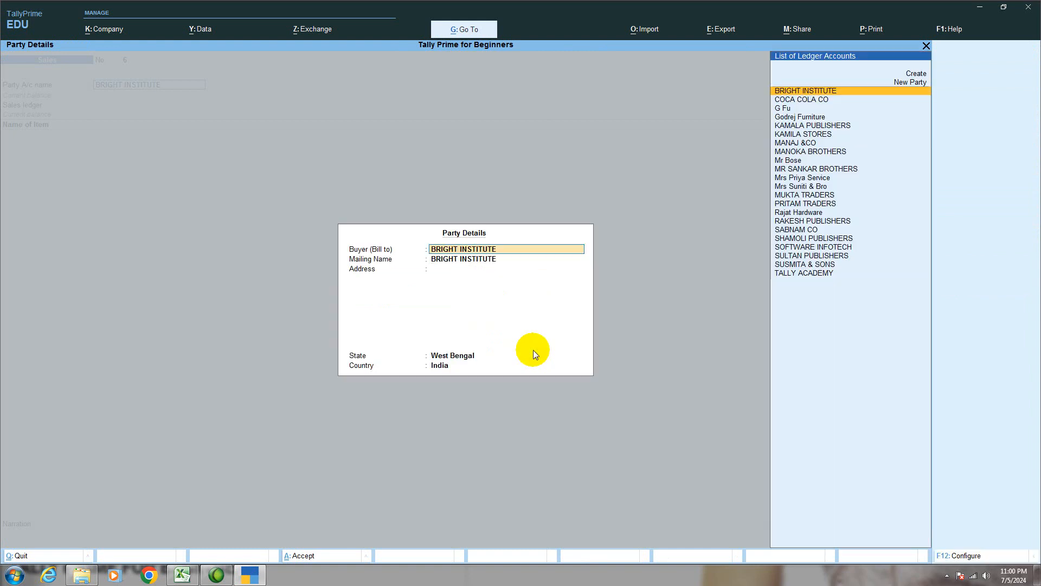
Accept the party details for BRIGHT INSTITUTE and choose Sales A/c as the voucher's sales ledger.
{"action": "key", "text": "Return"}
{"action": "key", "text": "Return"}
{"action": "key", "text": "Return"}
{"action": "key", "text": "Return"}
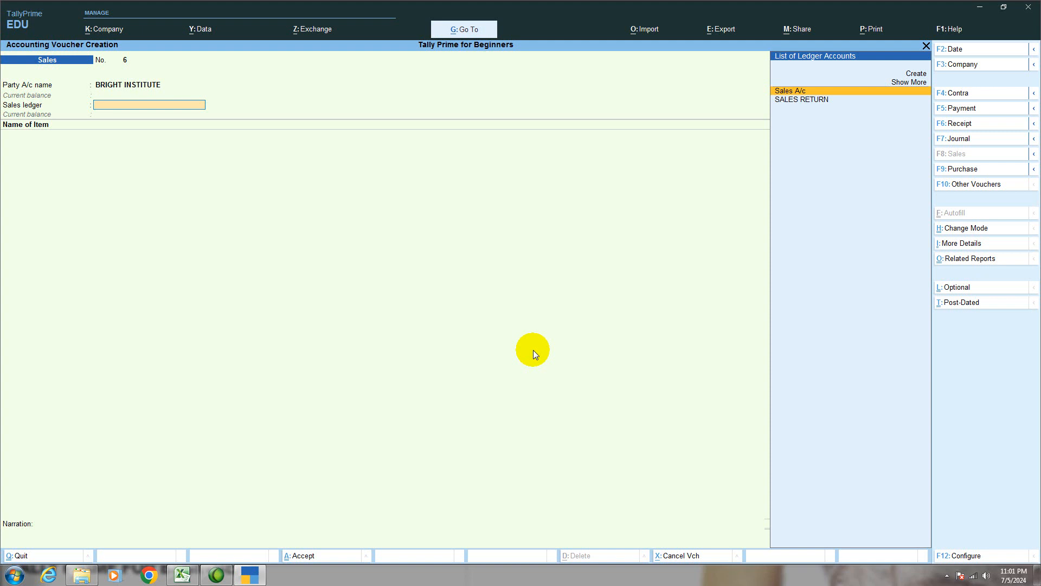
{"action": "key", "text": "Return"}
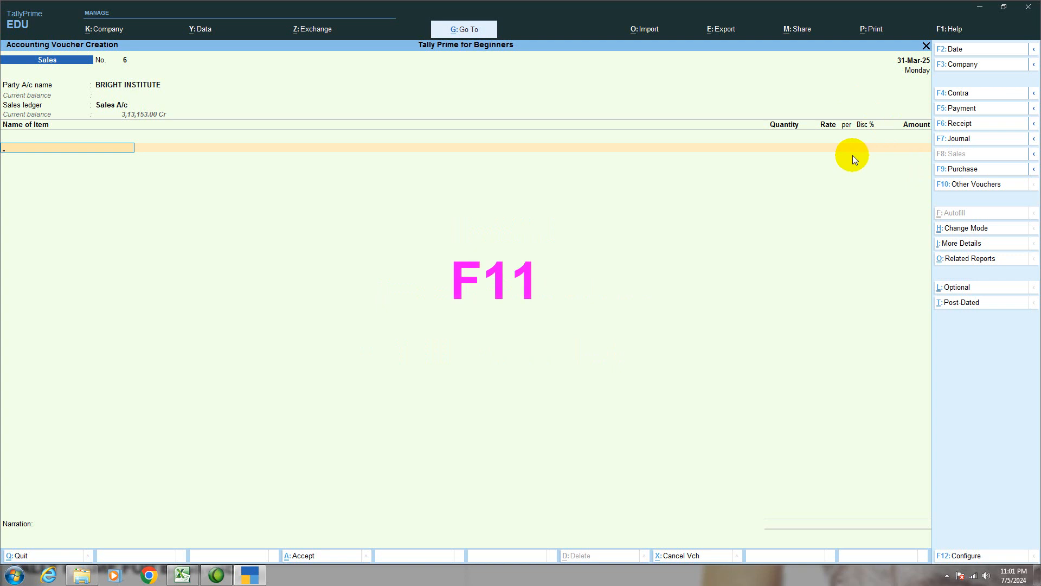
Review the discount column setting for invoices in the company features and leave without changes.
{"action": "key", "text": "F11"}
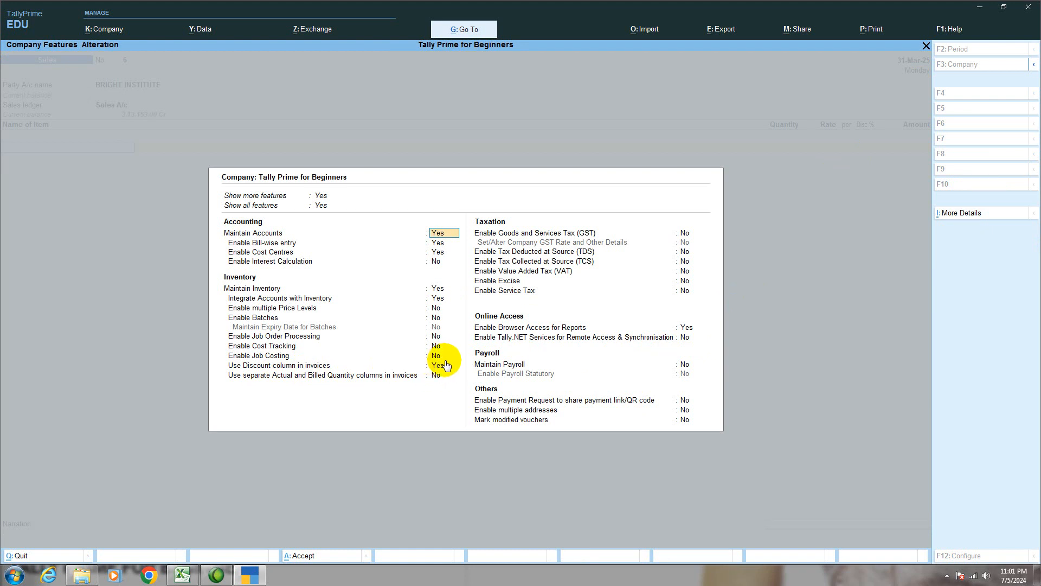
{"action": "key", "text": "Escape"}
{"action": "key", "text": "Escape"}
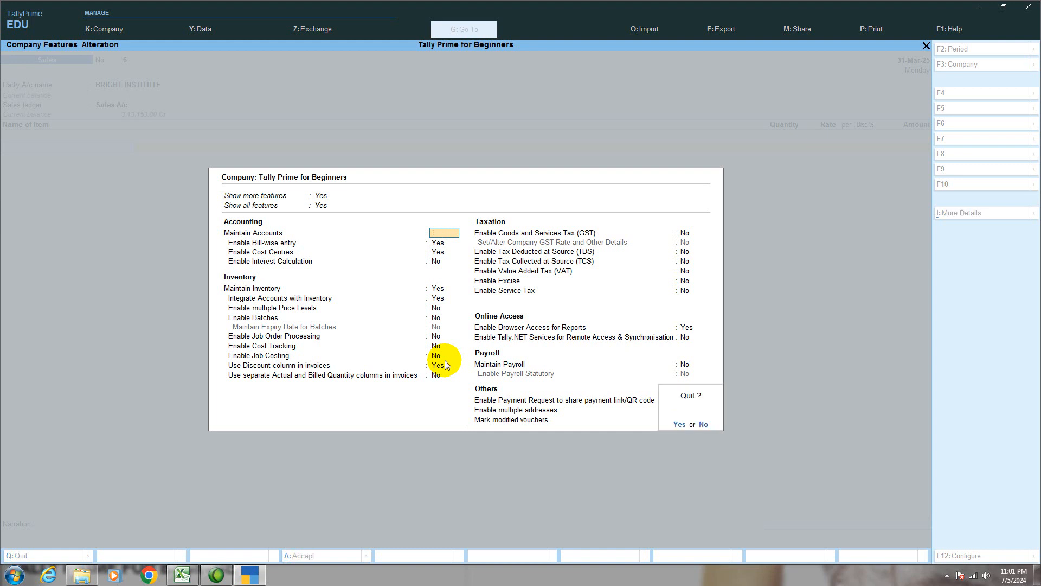
{"action": "key", "text": "y"}
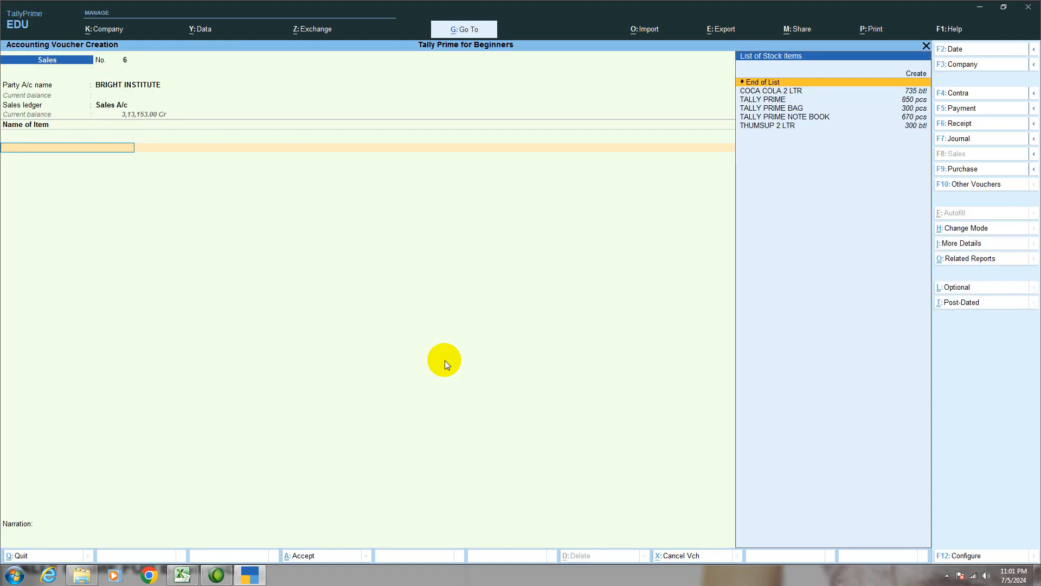
Check the items in the Excel exercise, then add TALLY PRIME NOTE BOOK with tracking and order numbers Not Applicable, from the Sealdah godown.
{"action": "left_click", "coordinate": [190, 574]}
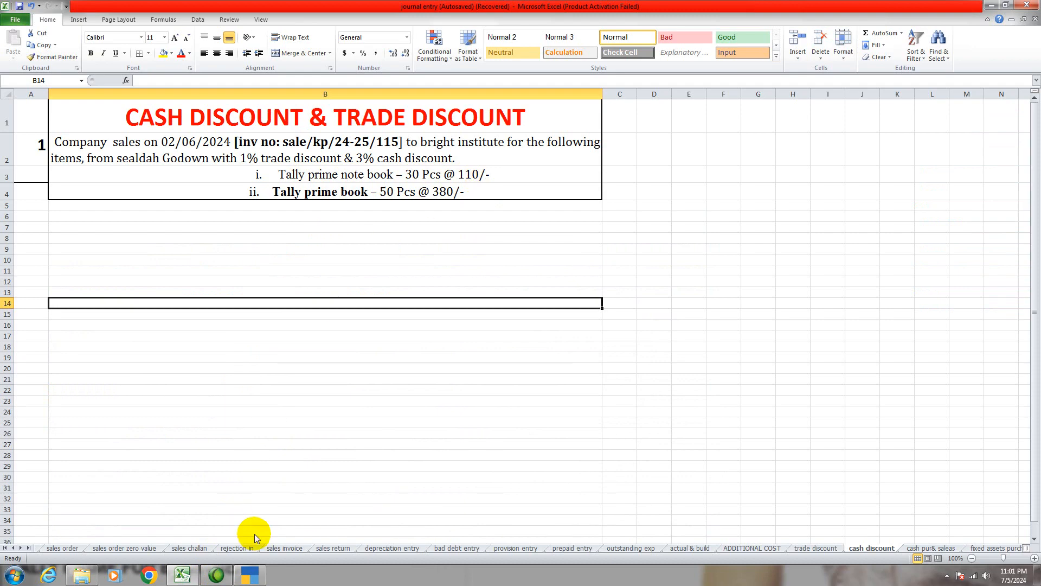
{"action": "left_click", "coordinate": [251, 575]}
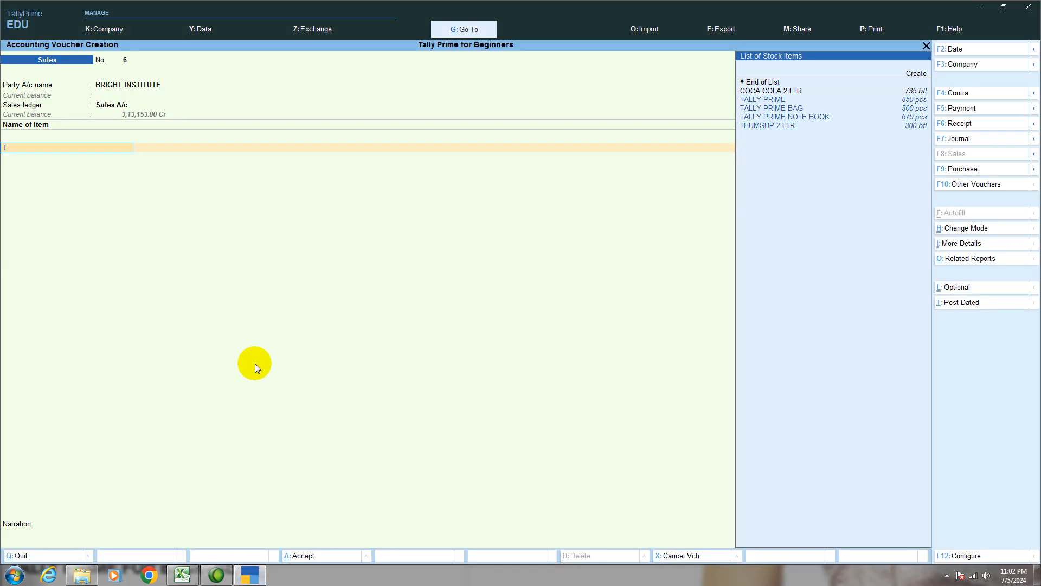
{"action": "key", "text": "Down"}
{"action": "key", "text": "Down"}
{"action": "key", "text": "Down"}
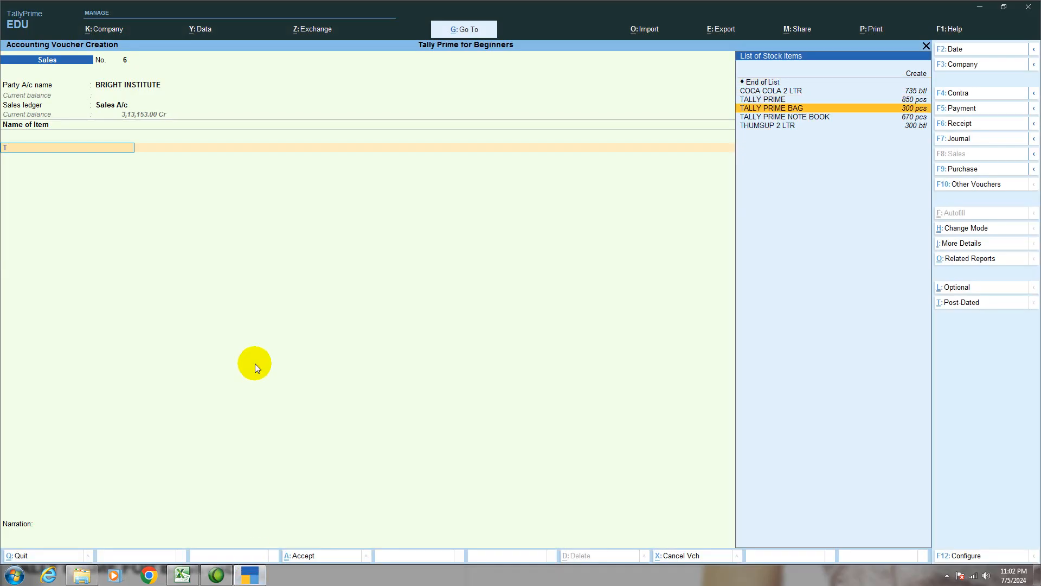
{"action": "key", "text": "Return"}
{"action": "key", "text": "Return"}
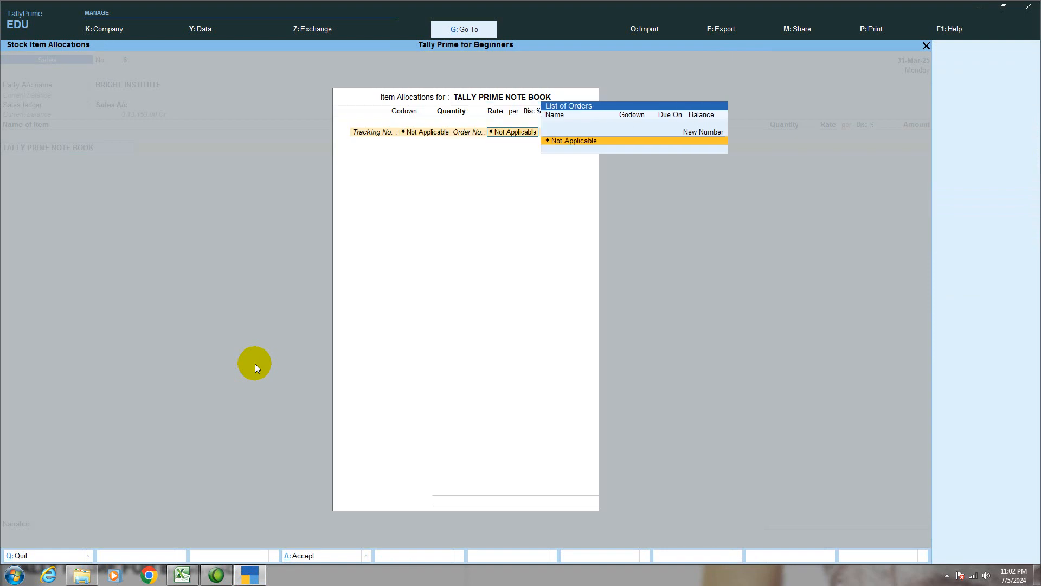
{"action": "key", "text": "Return"}
{"action": "type", "text": "S"}
{"action": "key", "text": "Return"}
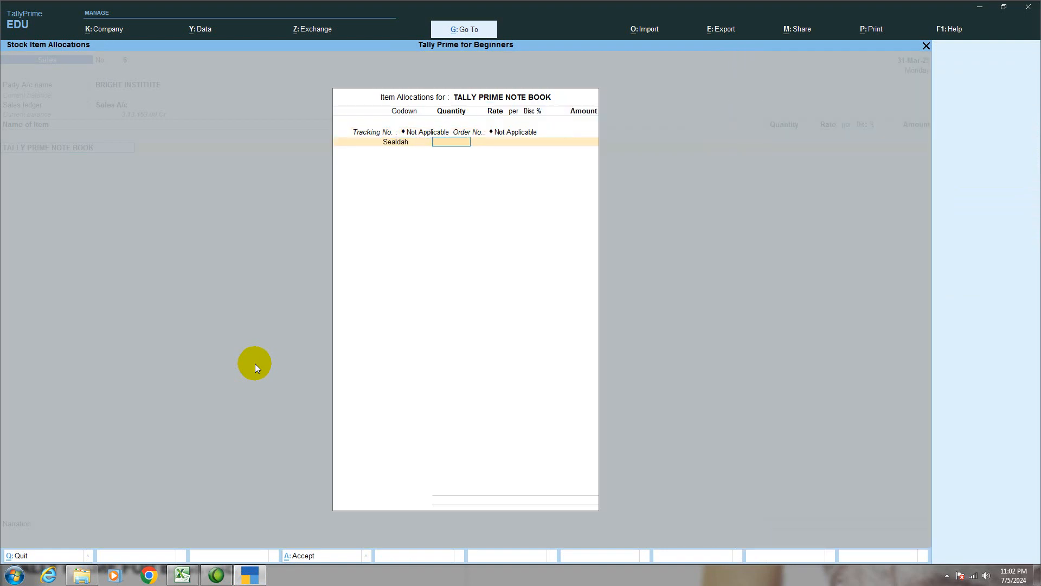
Enter a quantity of 30 pcs at a rate of 110 for TALLY PRIME NOTE BOOK from the Sealdah godown.
{"action": "type", "text": "30"}
{"action": "key", "text": "Return"}
{"action": "type", "text": "110"}
{"action": "key", "text": "Return"}
{"action": "key", "text": "Return"}
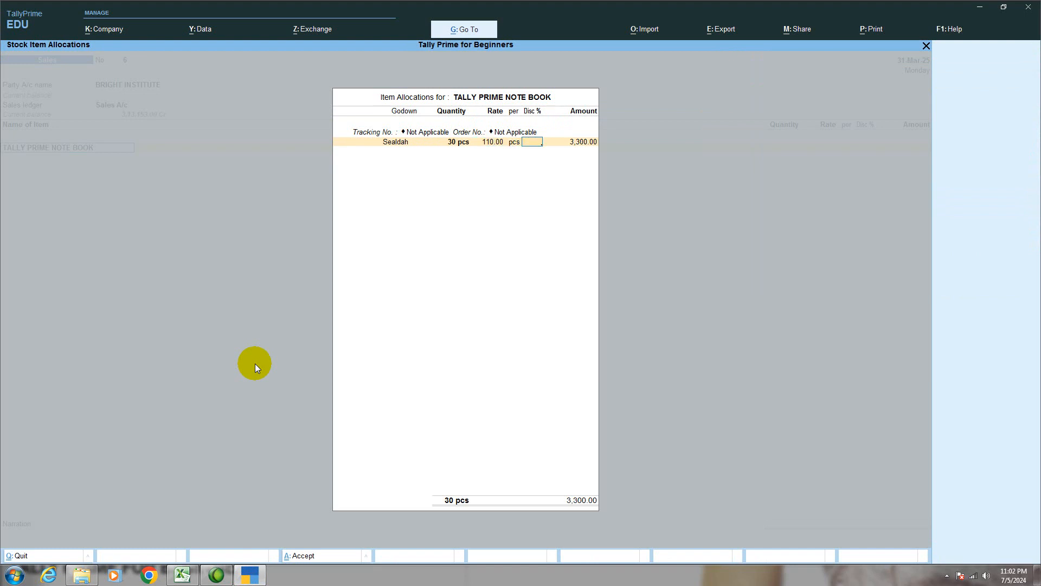
Check the trade discount in the Excel exercise, then give TALLY PRIME NOTE BOOK a 1% discount and finish its allocation.
{"action": "left_click", "coordinate": [192, 575]}
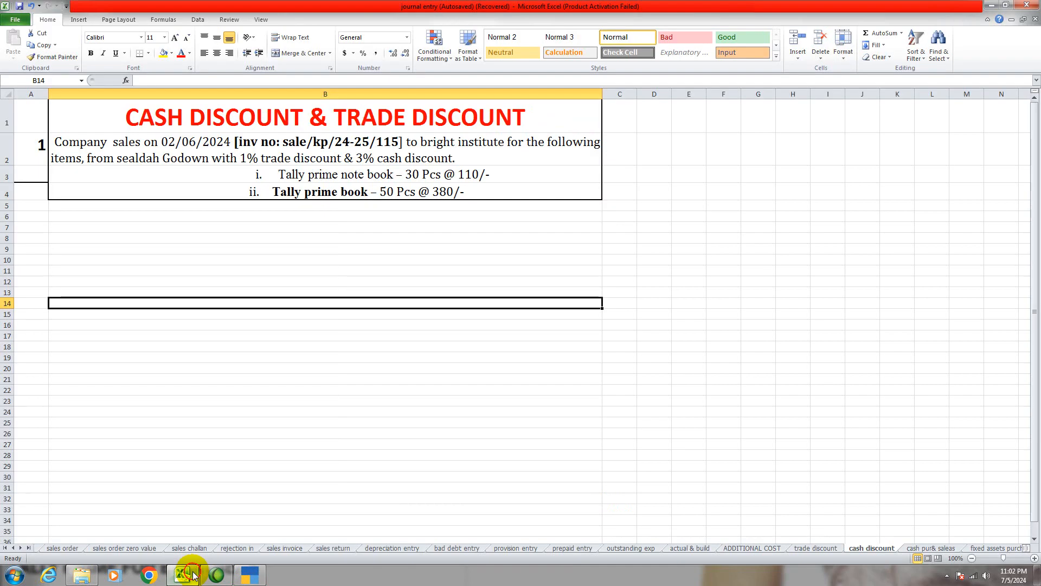
{"action": "left_click", "coordinate": [193, 575]}
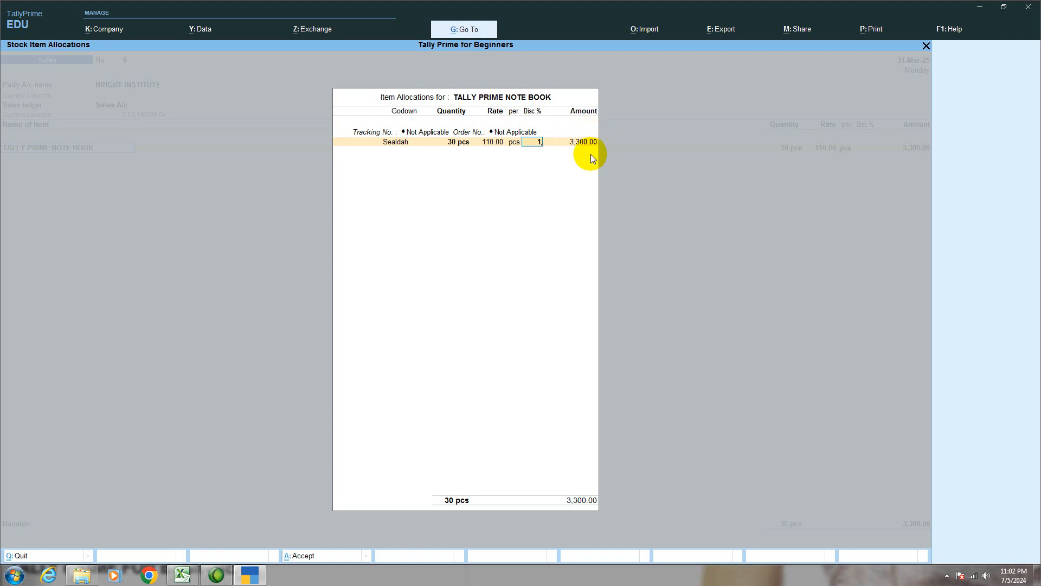
{"action": "key", "text": "Return"}
{"action": "key", "text": "Return"}
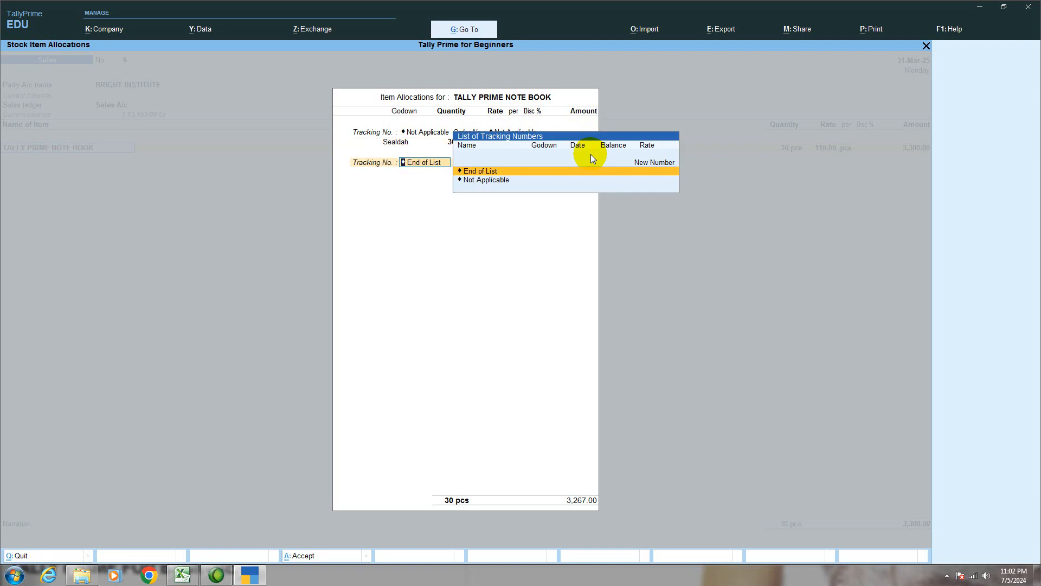
{"action": "key", "text": "Return"}
{"action": "key", "text": "Return"}
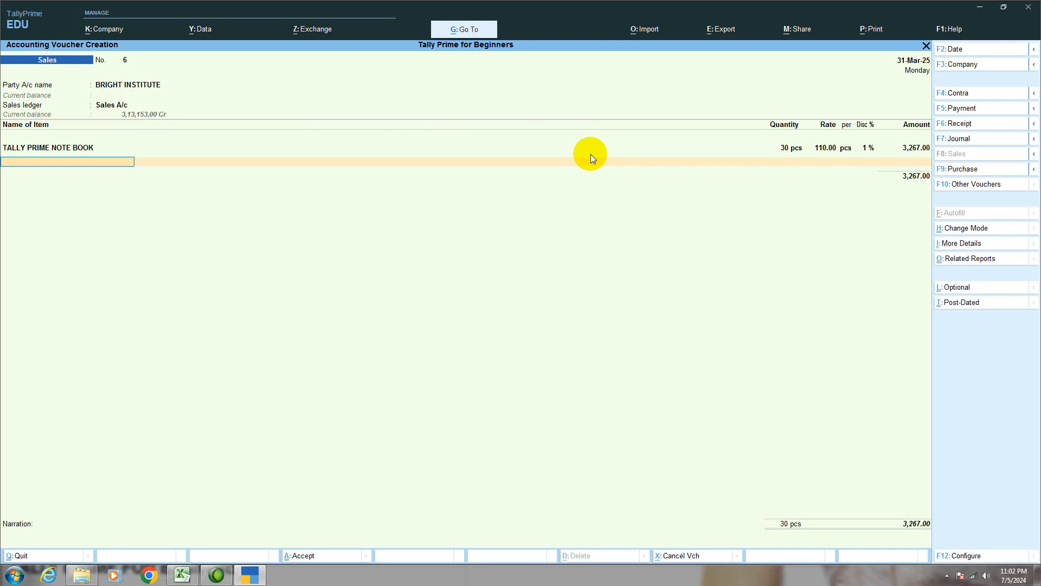
Add TALLY PRIME as the second item with tracking and order numbers Not Applicable, from the Sealdah godown.
{"action": "type", "text": "T"}
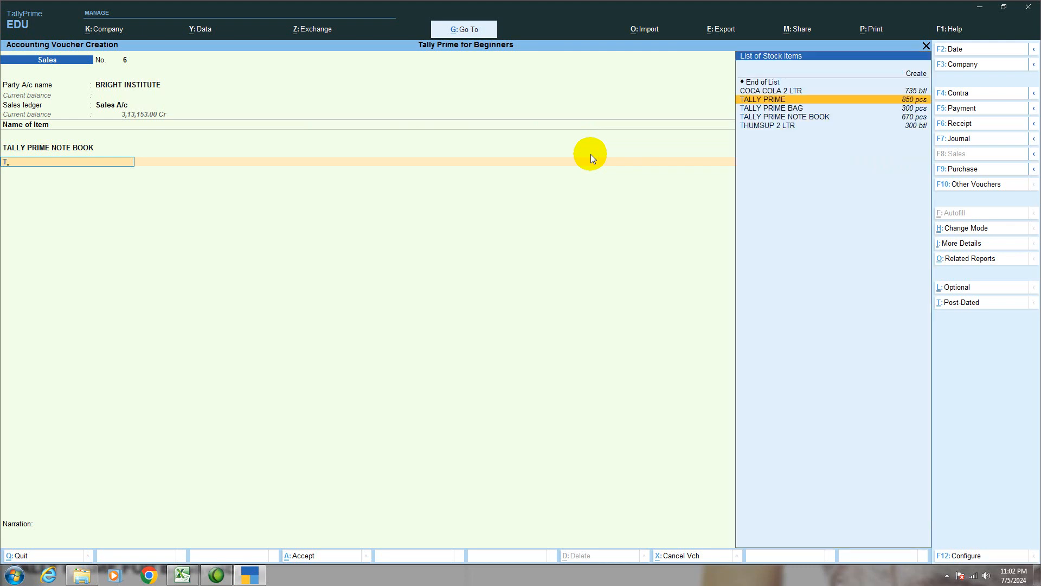
{"action": "key", "text": "Return"}
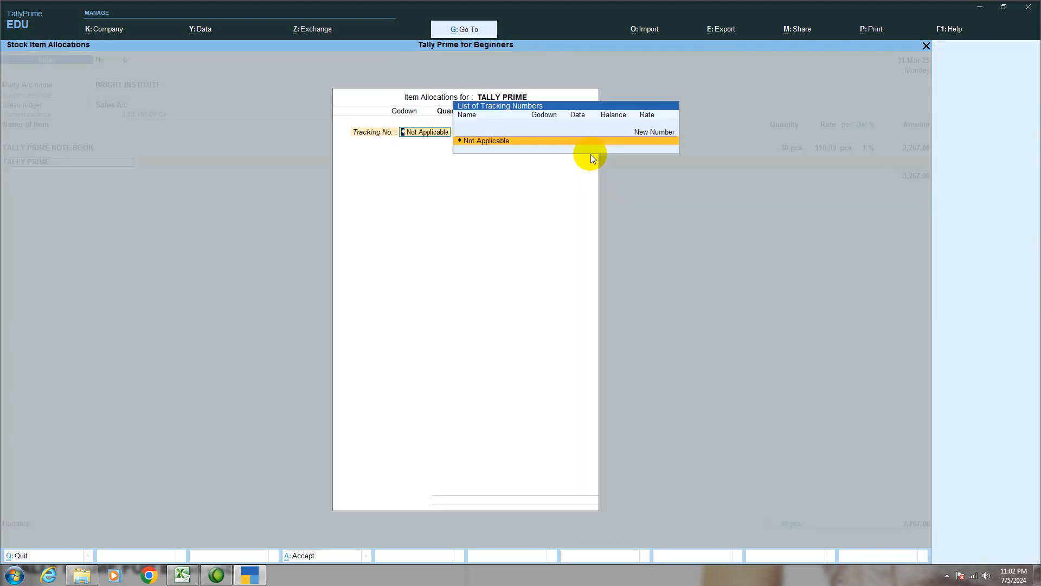
{"action": "key", "text": "Return"}
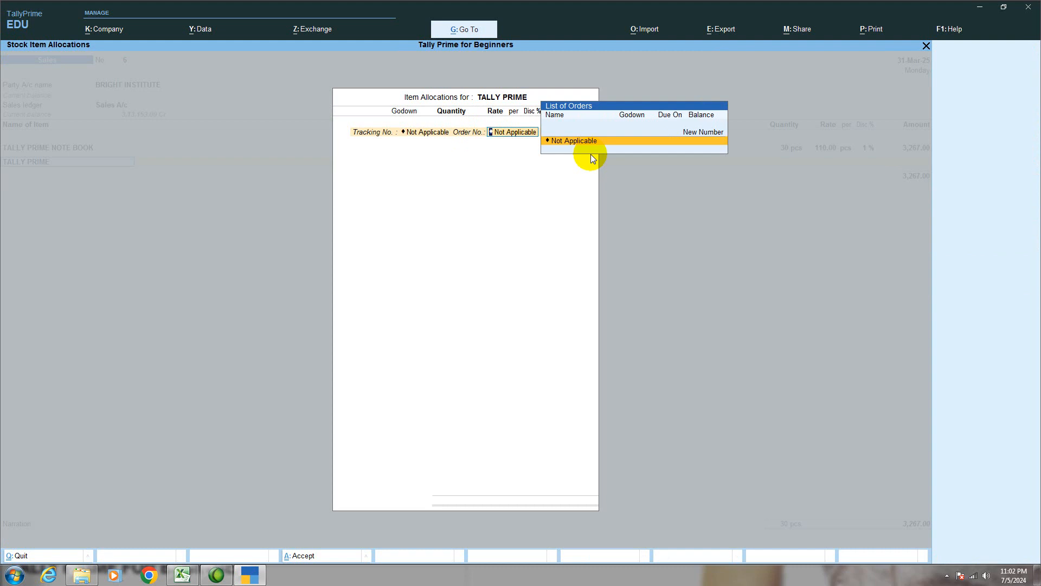
{"action": "key", "text": "Return"}
{"action": "type", "text": "S"}
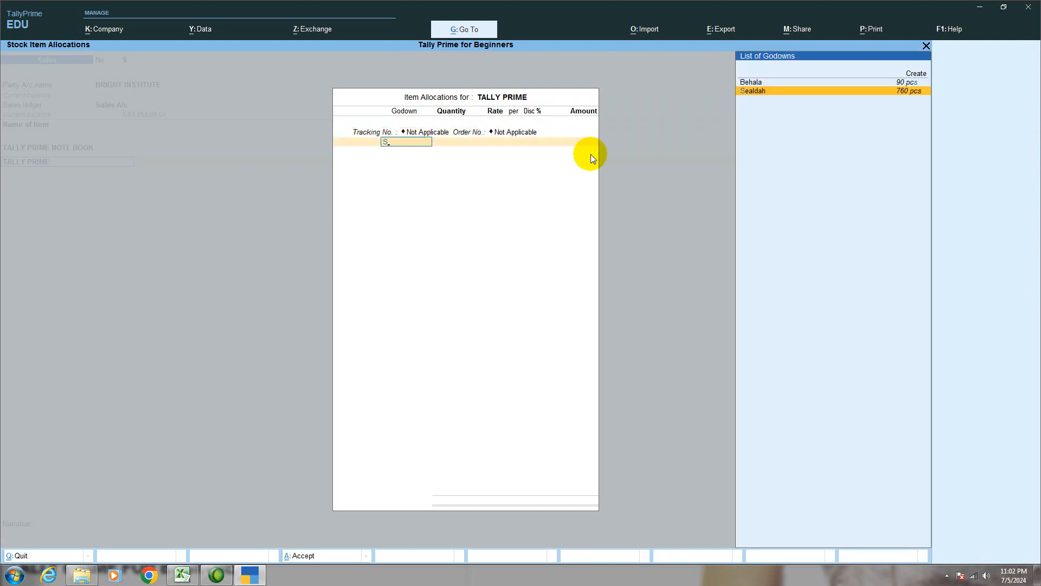
{"action": "key", "text": "Return"}
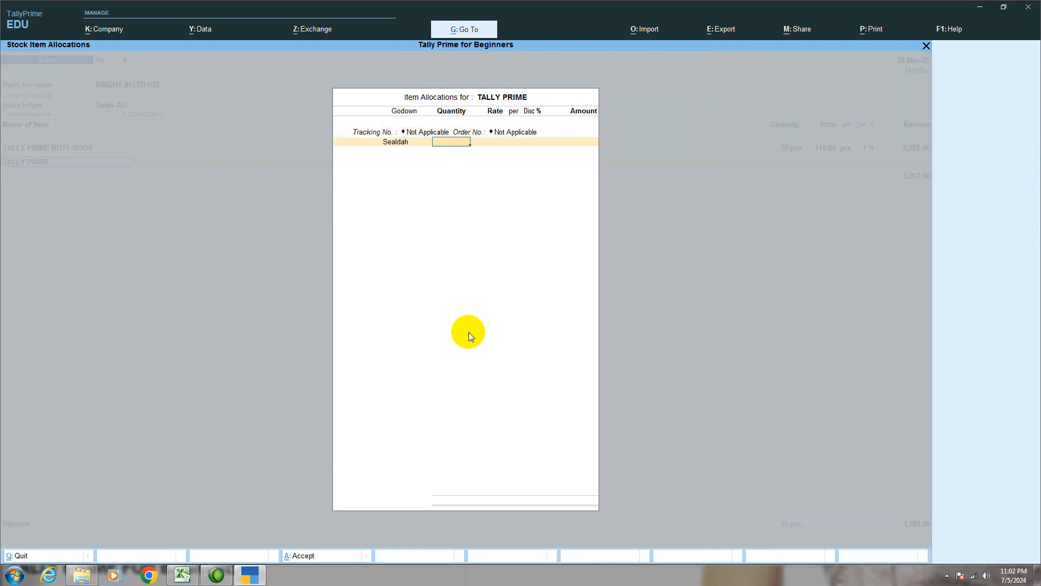
Check the second item in the Excel exercise, then enter 50 pcs at a rate of 380 for TALLY PRIME.
{"action": "left_click", "coordinate": [182, 573]}
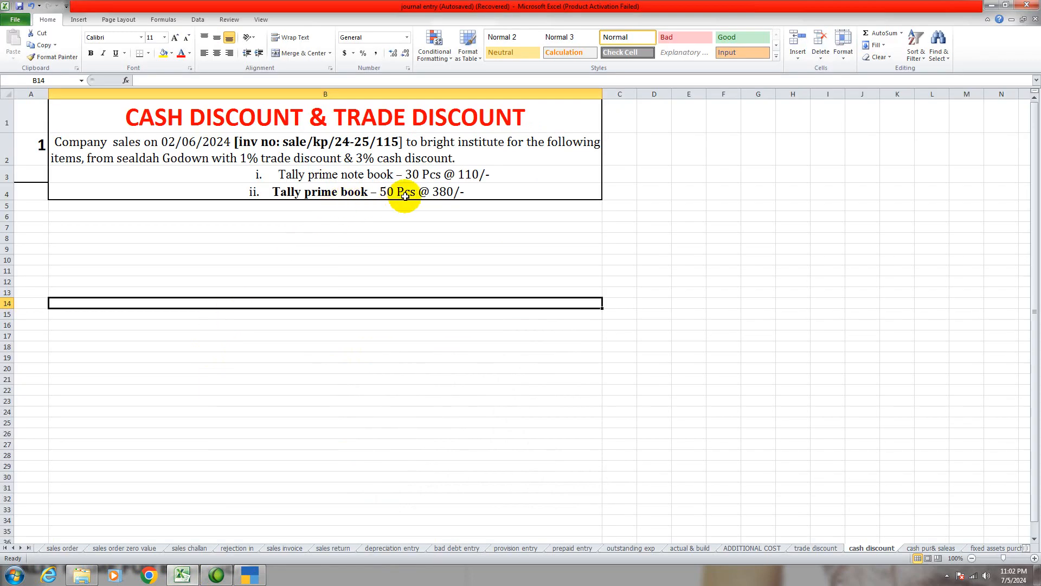
{"action": "left_click", "coordinate": [250, 573]}
{"action": "type", "text": "50"}
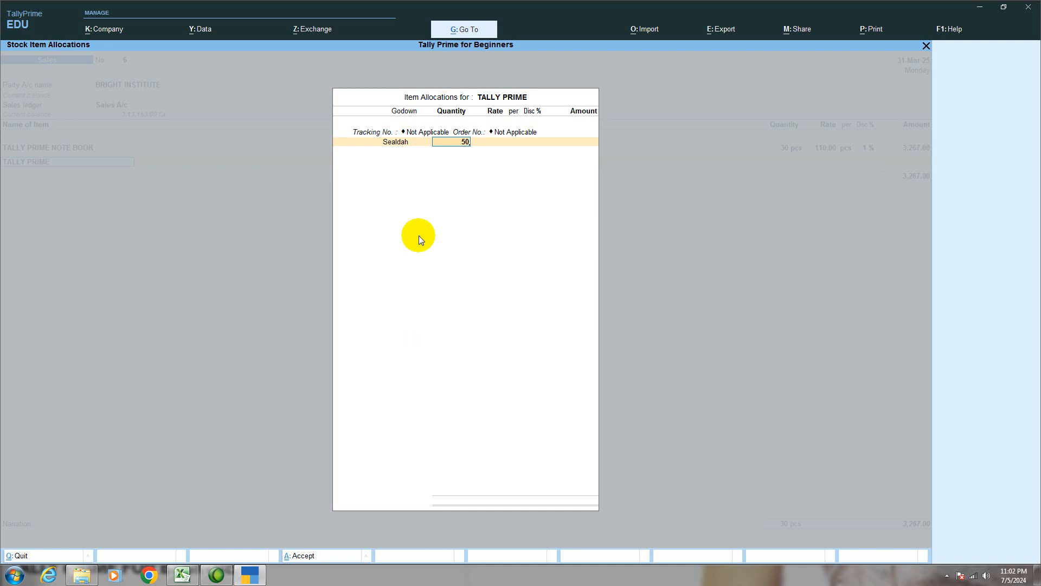
{"action": "key", "text": "Return"}
{"action": "type", "text": "380"}
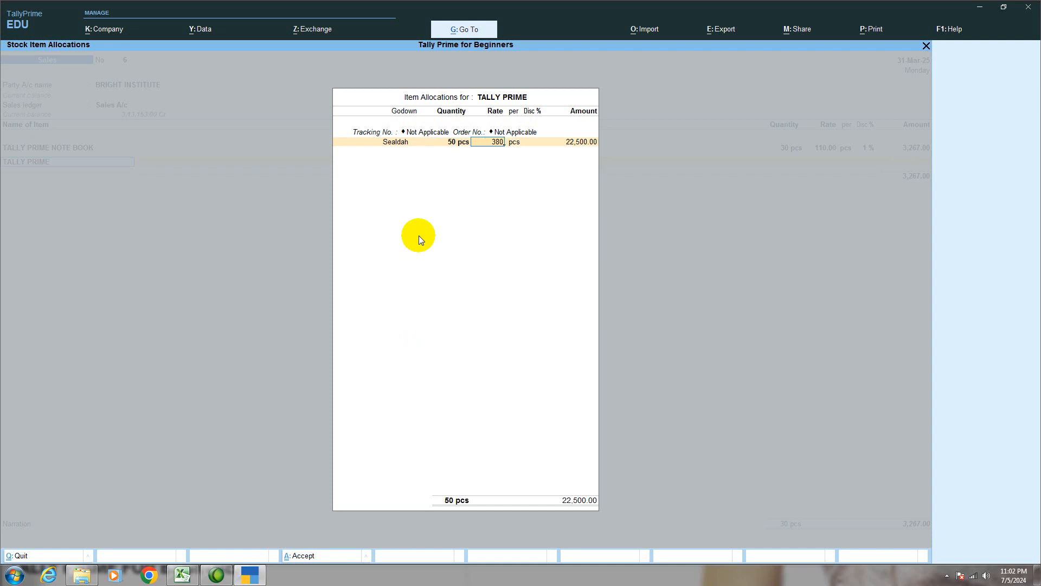
{"action": "key", "text": "Return"}
{"action": "key", "text": "Return"}
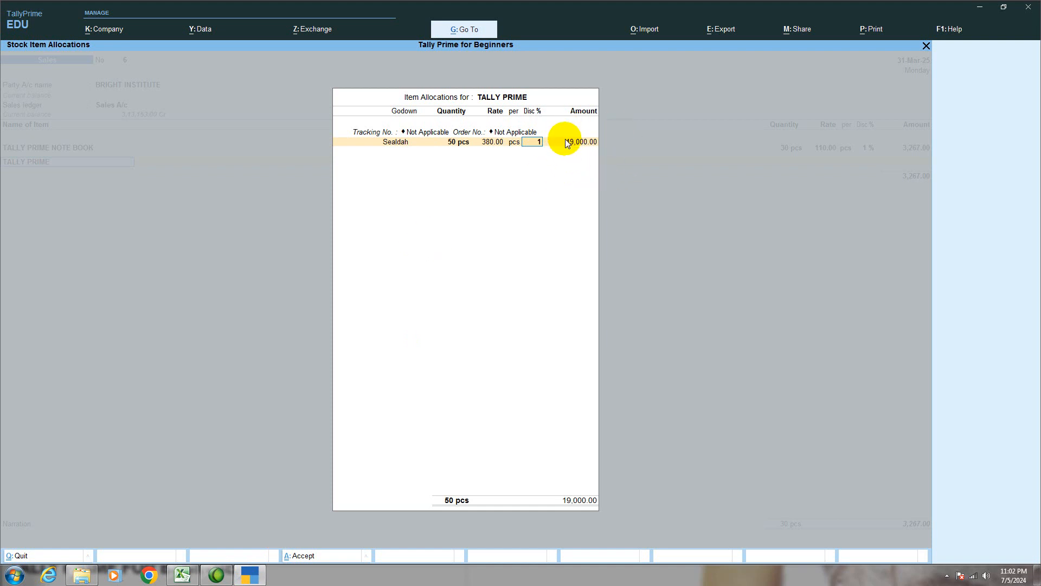
Apply a 1% discount to TALLY PRIME, finish its allocation and end the voucher's item list.
{"action": "key", "text": "Return"}
{"action": "key", "text": "Return"}
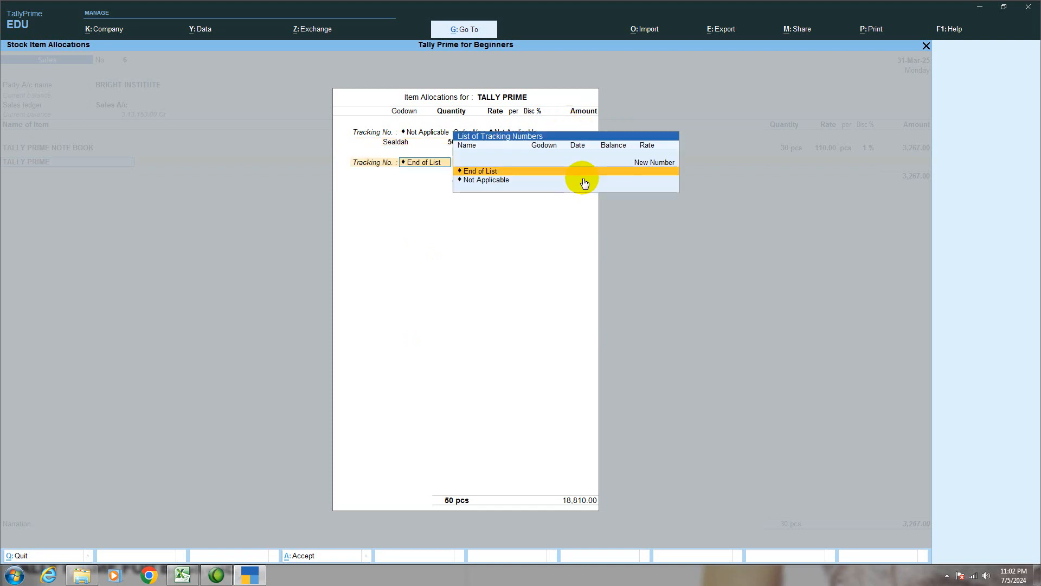
{"action": "key", "text": "Return"}
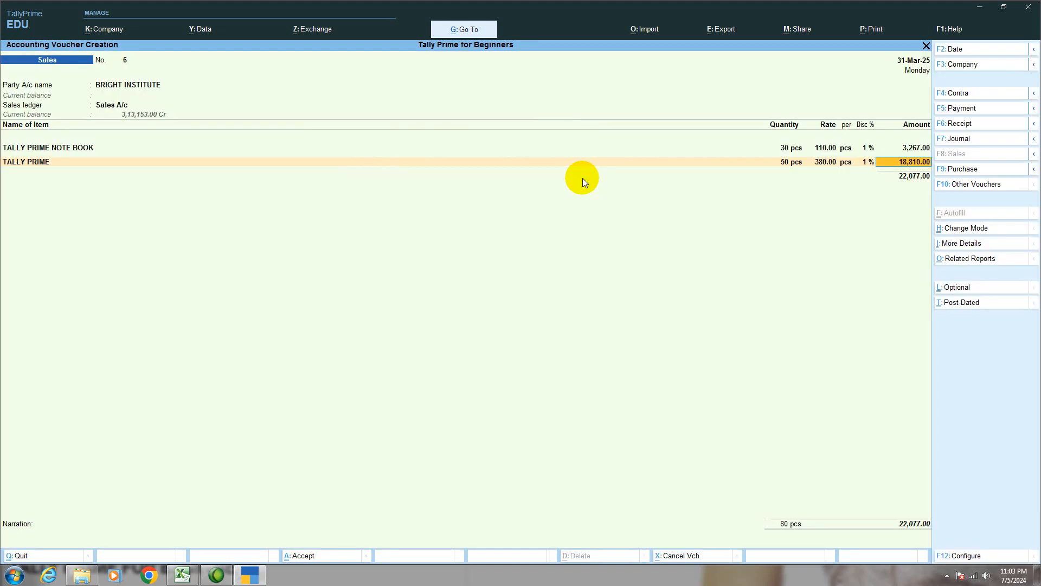
{"action": "key", "text": "Return"}
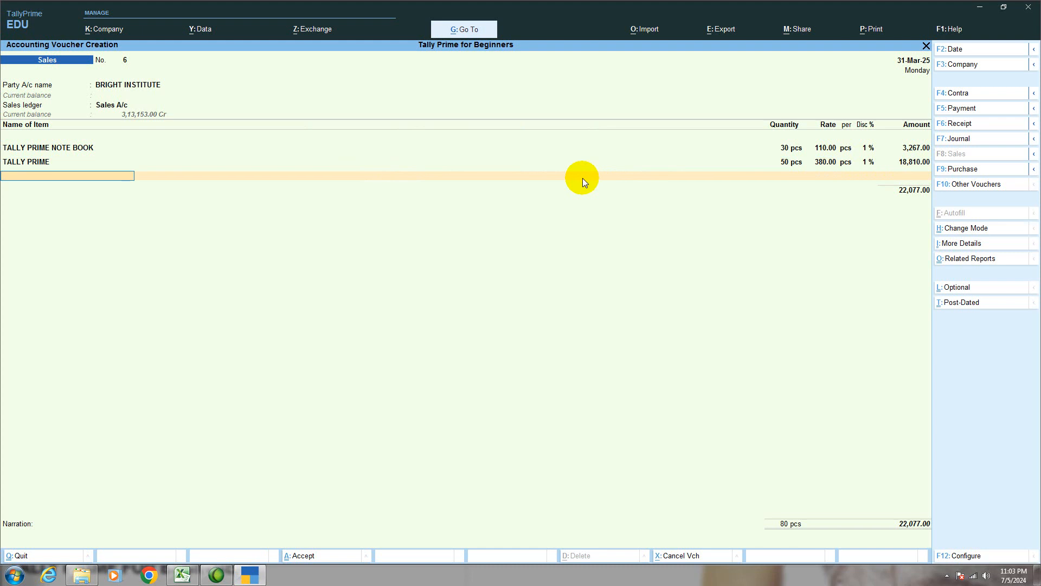
{"action": "key", "text": "Return"}
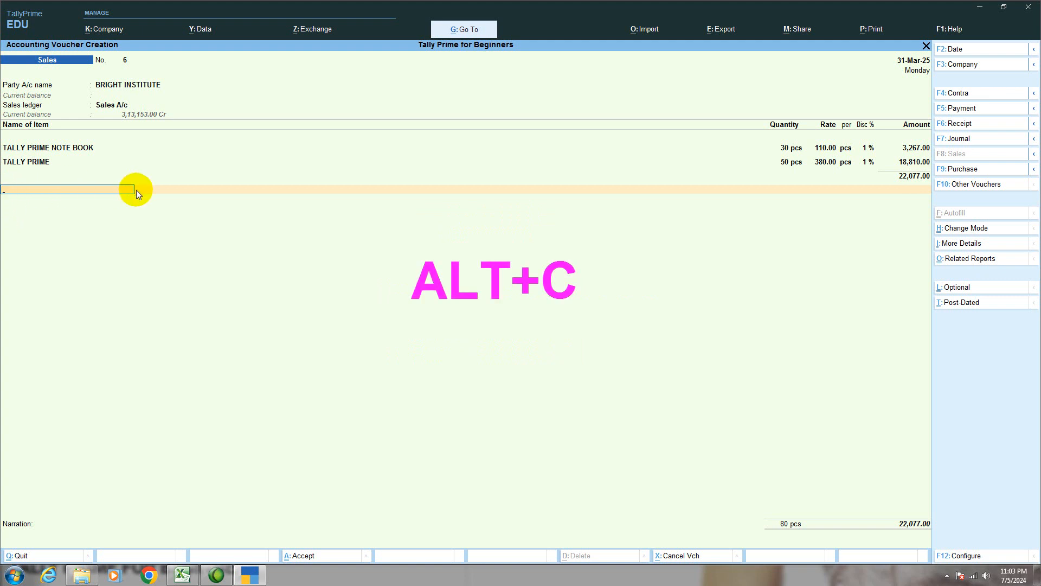
Start a new ledger named CASH DISCOUNT from the voucher's additional ledger line, leaving the alias blank.
{"action": "key", "text": "alt+c"}
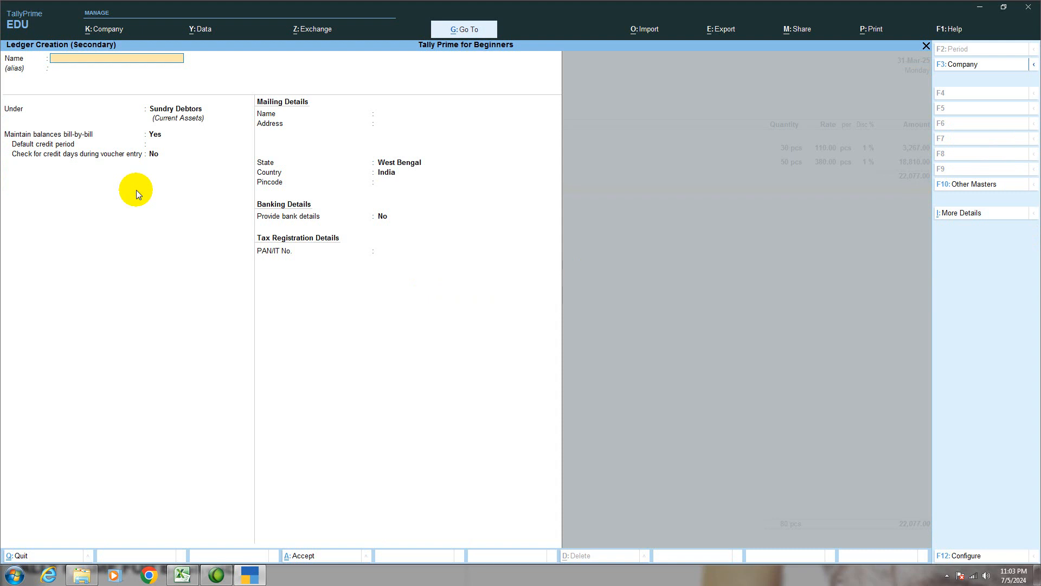
{"action": "type", "text": "CASH DISCOU"}
{"action": "key", "text": "Return"}
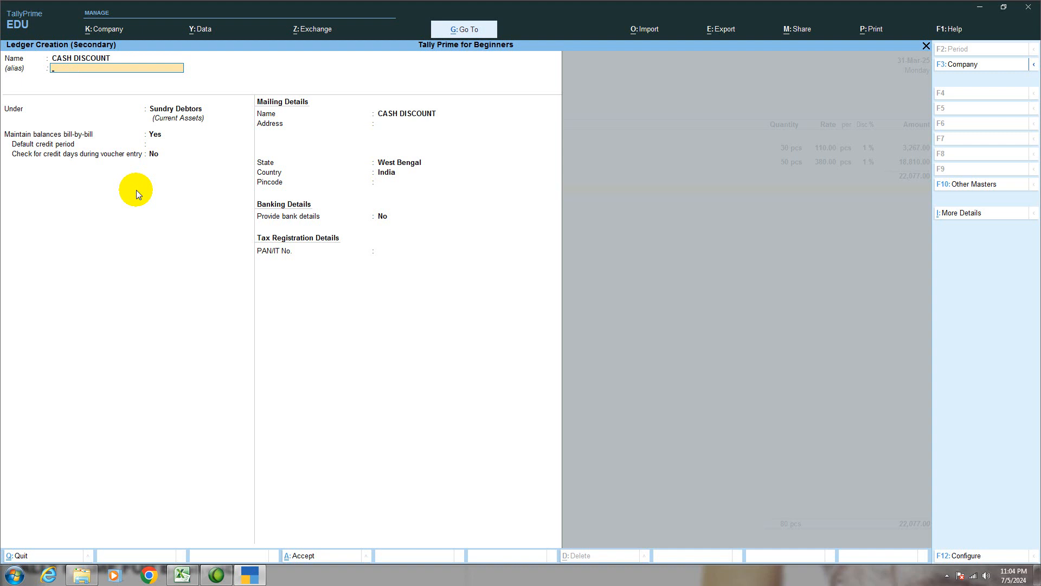
{"action": "key", "text": "Return"}
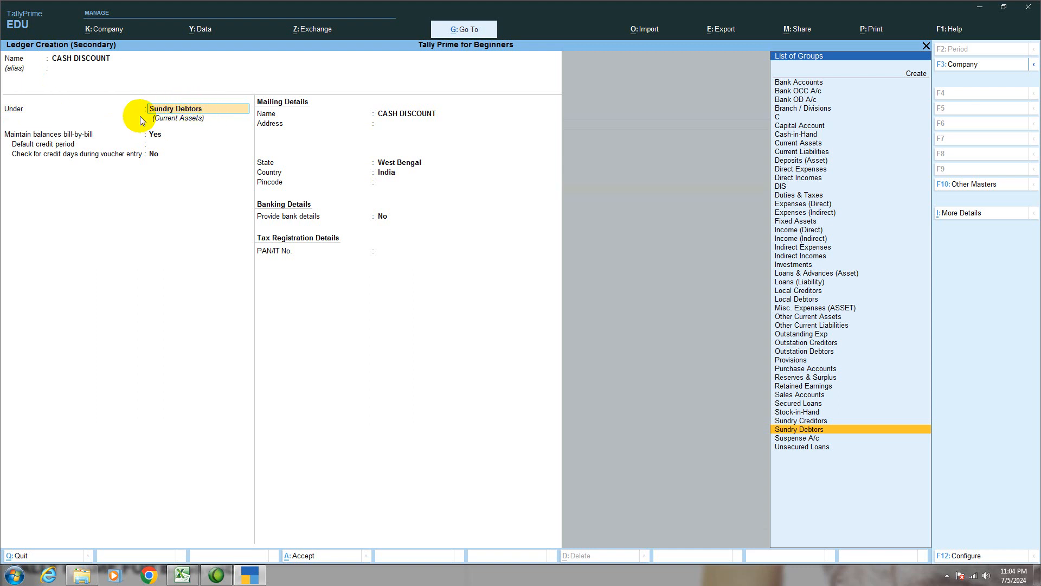
Start a new group named DISCOUNT under Sales Accounts for the CASH DISCOUNT ledger, leaving the alias blank.
{"action": "key", "text": "alt+c"}
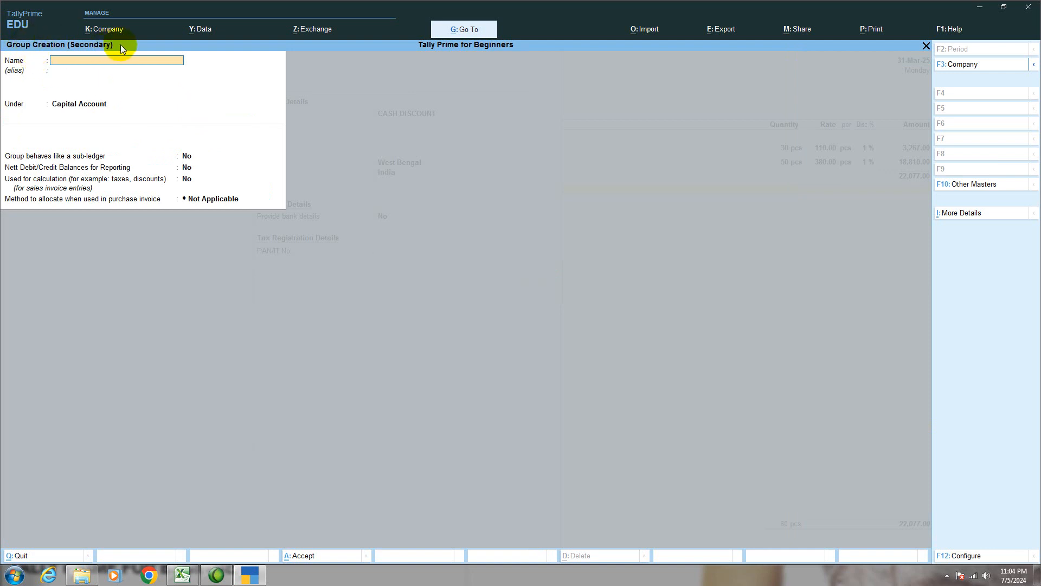
{"action": "type", "text": "DISCOUNT"}
{"action": "key", "text": "Return"}
{"action": "key", "text": "Return"}
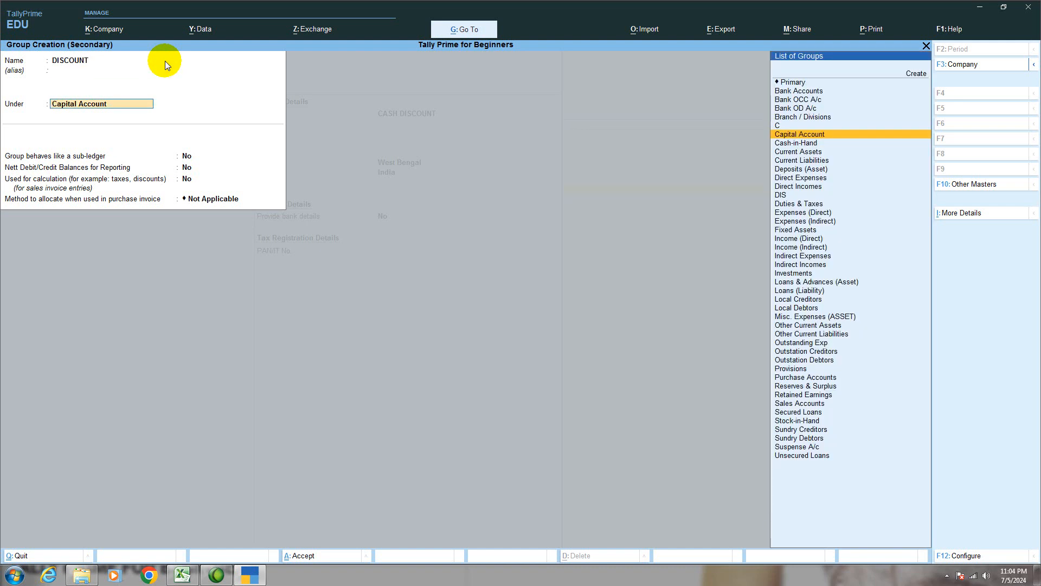
{"action": "type", "text": "S"}
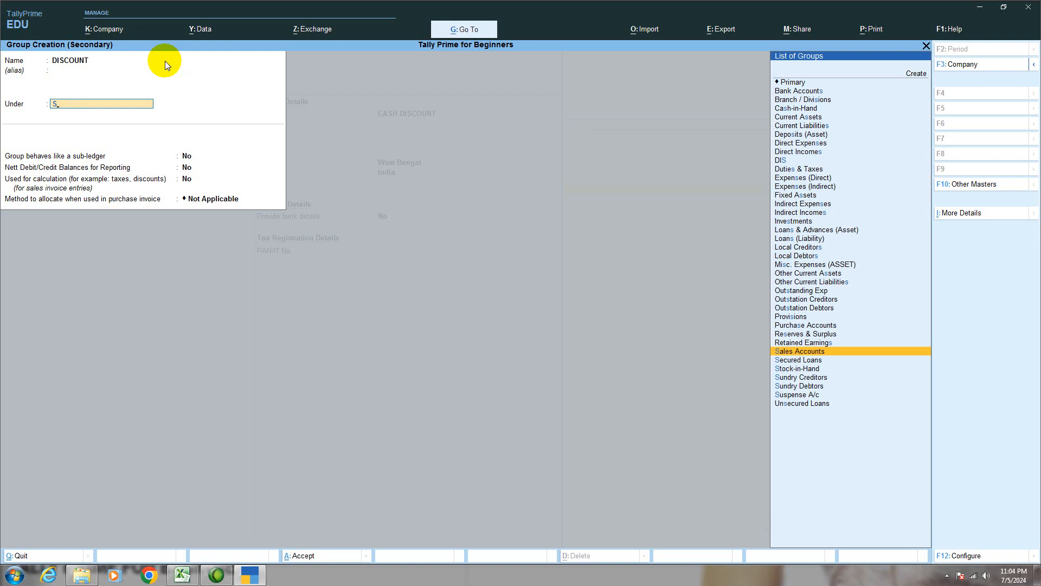
{"action": "key", "text": "Return"}
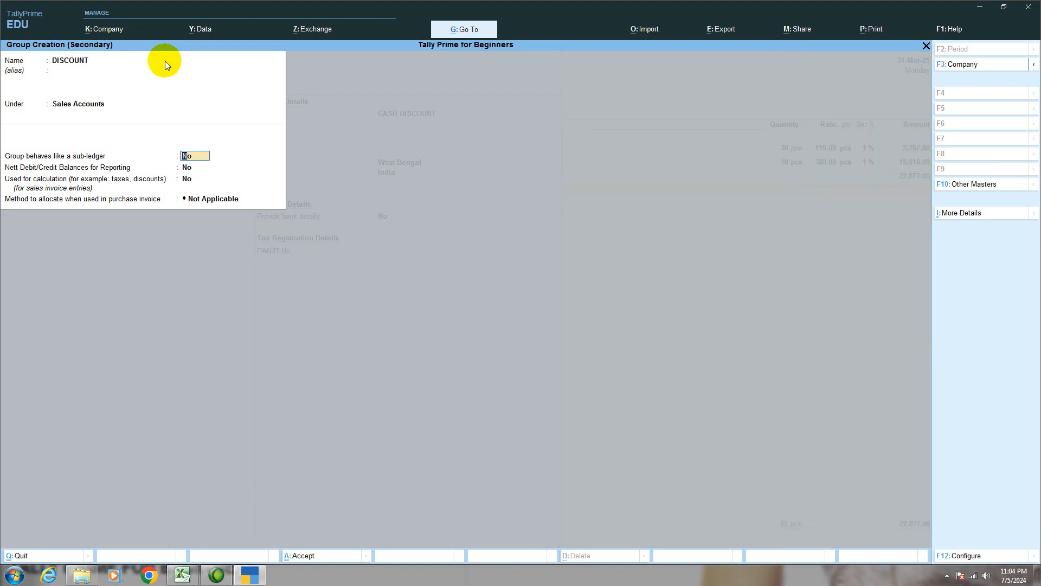
Set the DISCOUNT group's use for calculation to Yes and allocation method to Not Applicable, leave the other options at No, and save it.
{"action": "key", "text": "Return"}
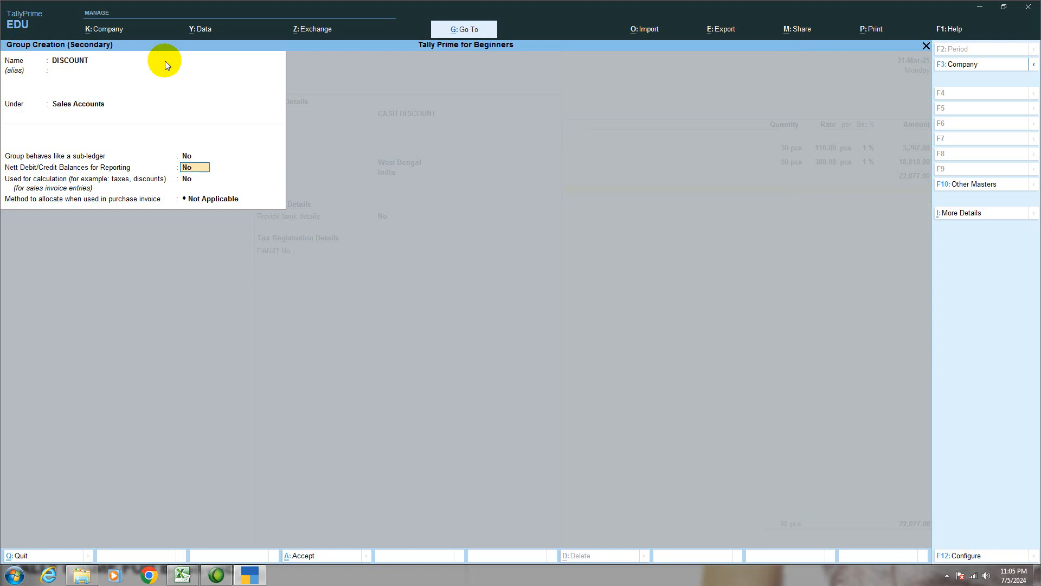
{"action": "key", "text": "Return"}
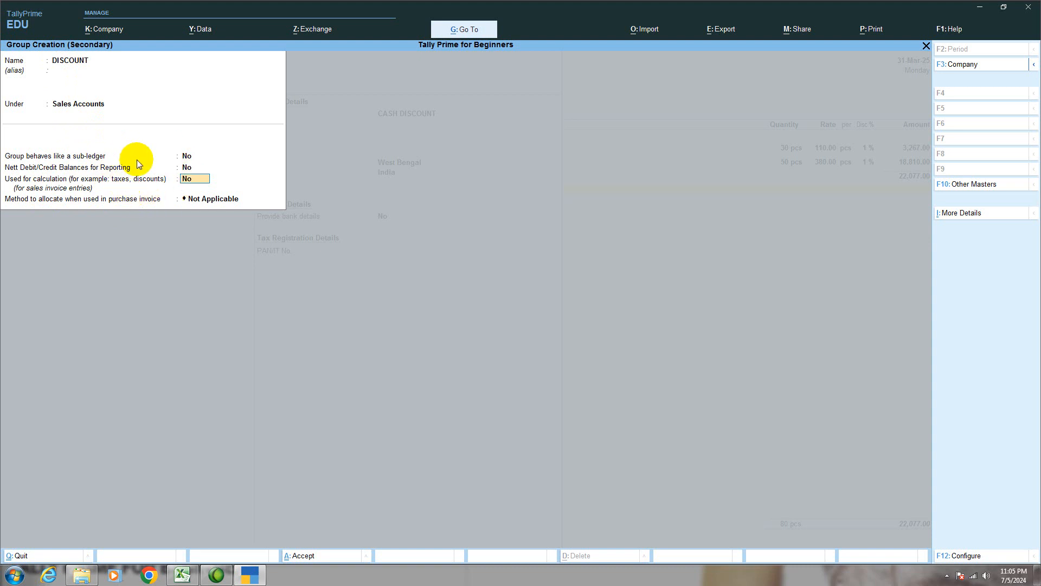
{"action": "type", "text": "y"}
{"action": "key", "text": "Return"}
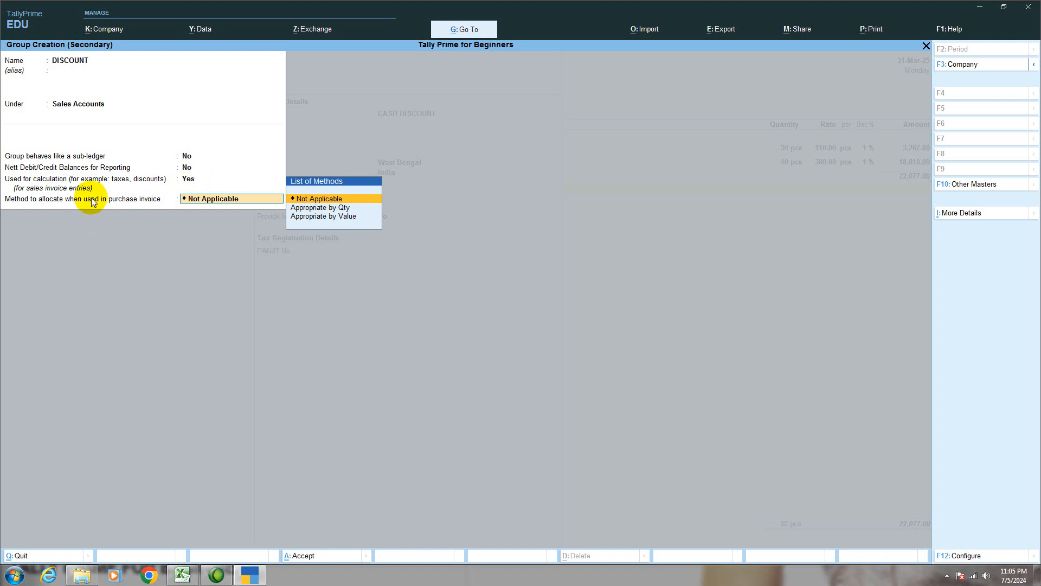
{"action": "left_click", "coordinate": [325, 201]}
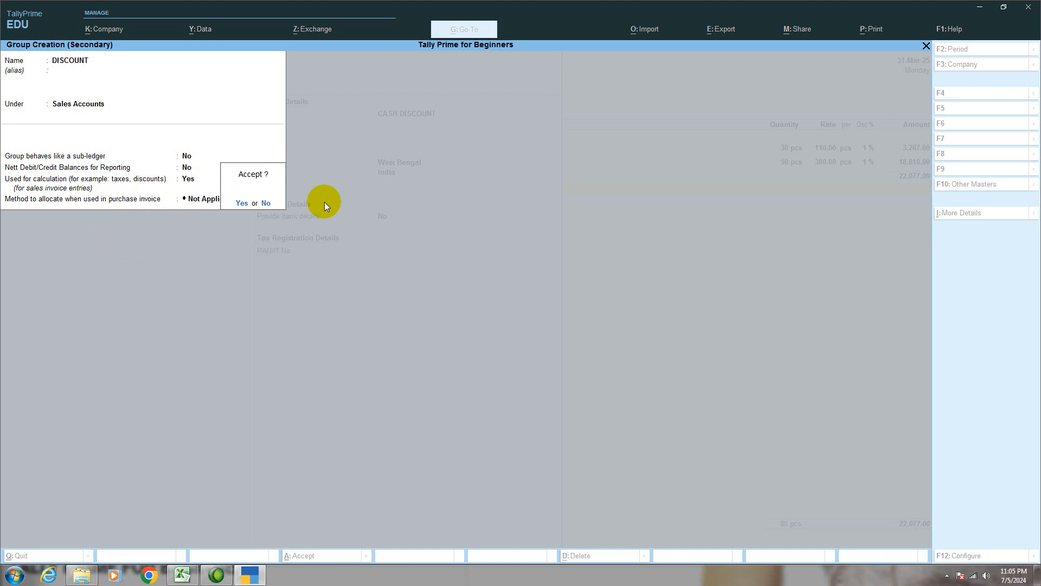
{"action": "key", "text": "Return"}
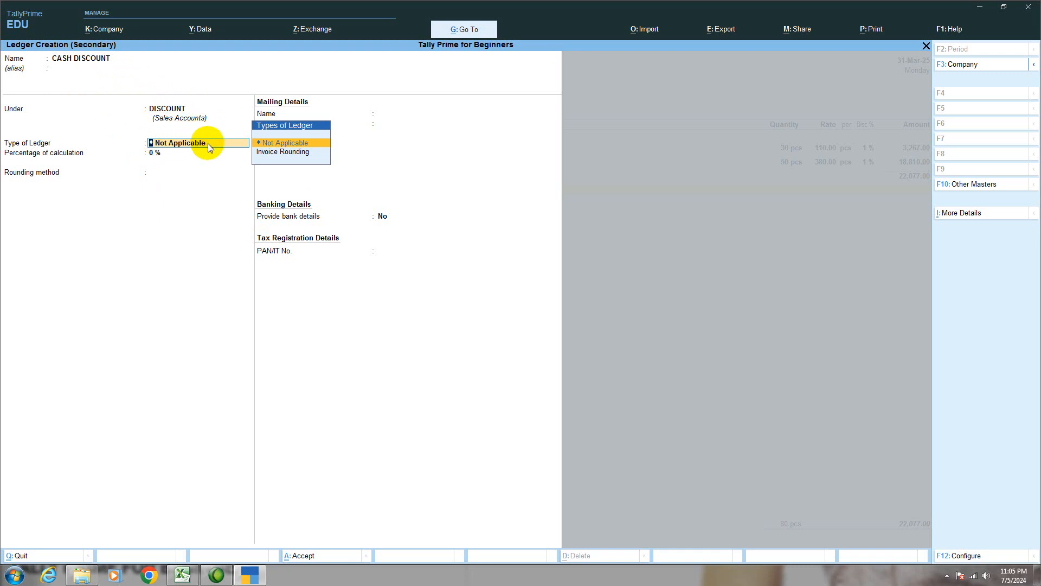
Set the CASH DISCOUNT ledger's type to Not Applicable and its calculation to 3% On Total Sales.
{"action": "key", "text": "Return"}
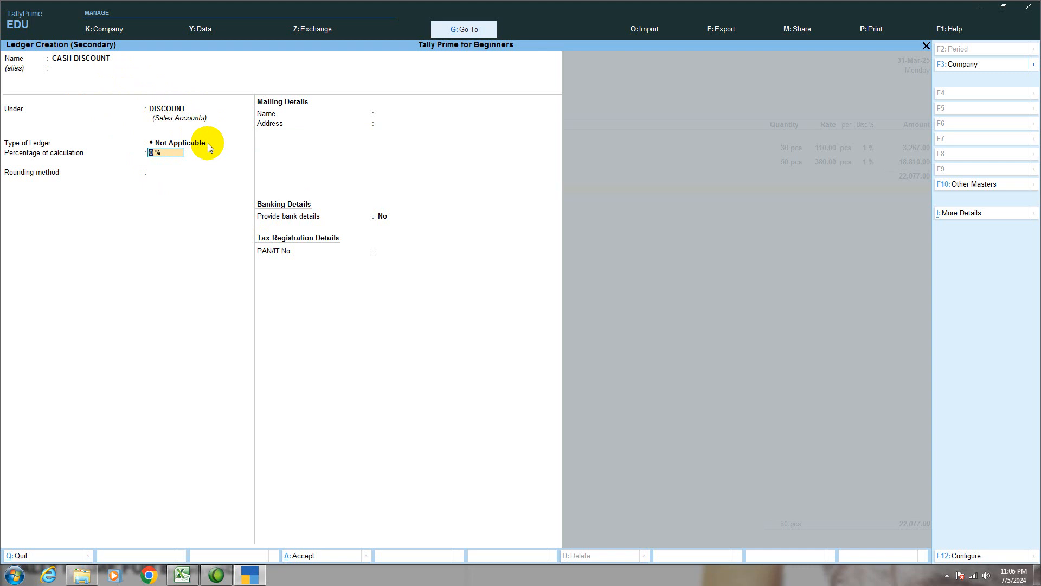
{"action": "type", "text": "3"}
{"action": "key", "text": "Return"}
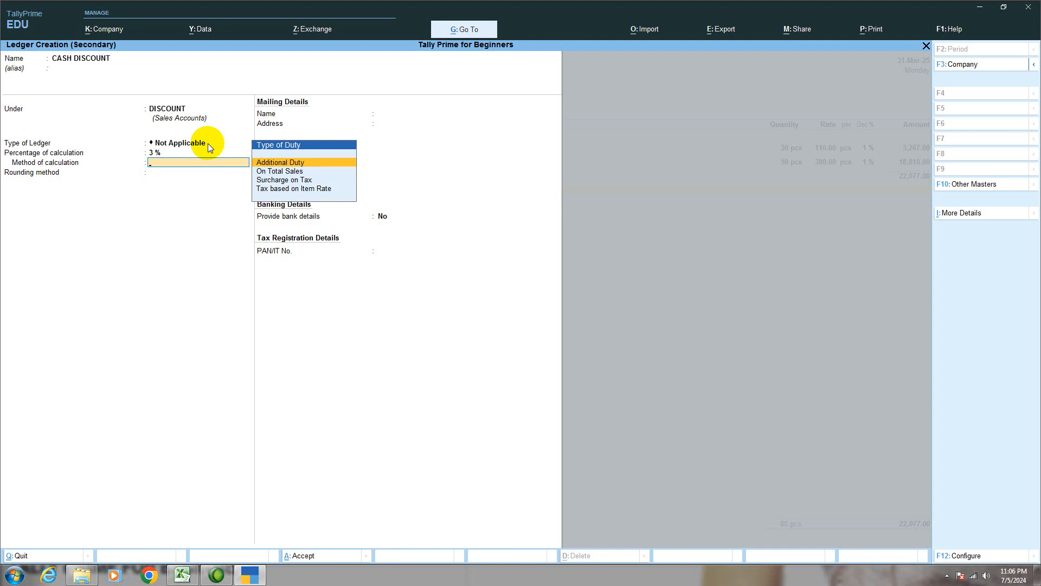
{"action": "key", "text": "Down"}
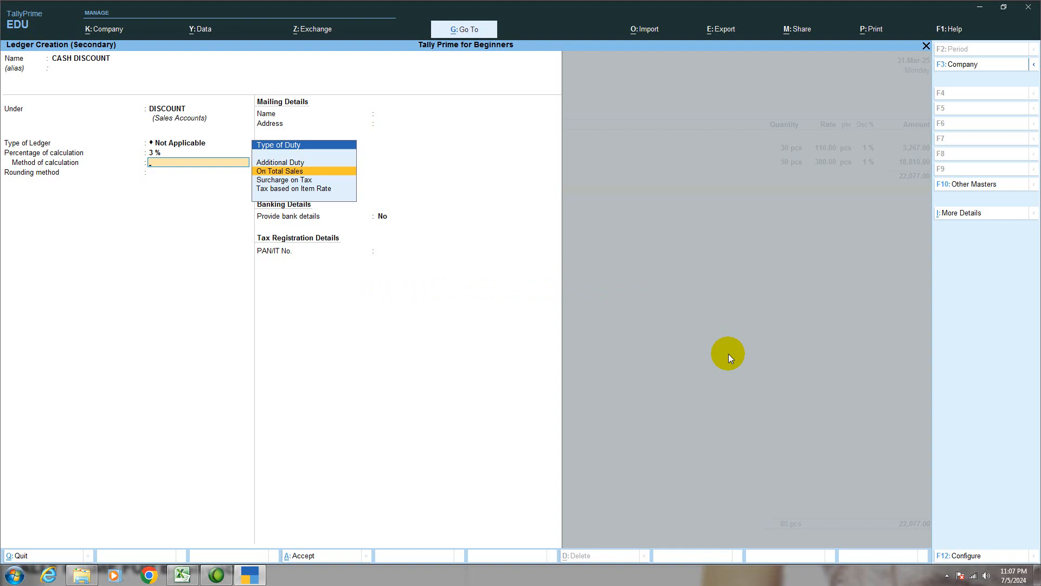
{"action": "key", "text": "Return"}
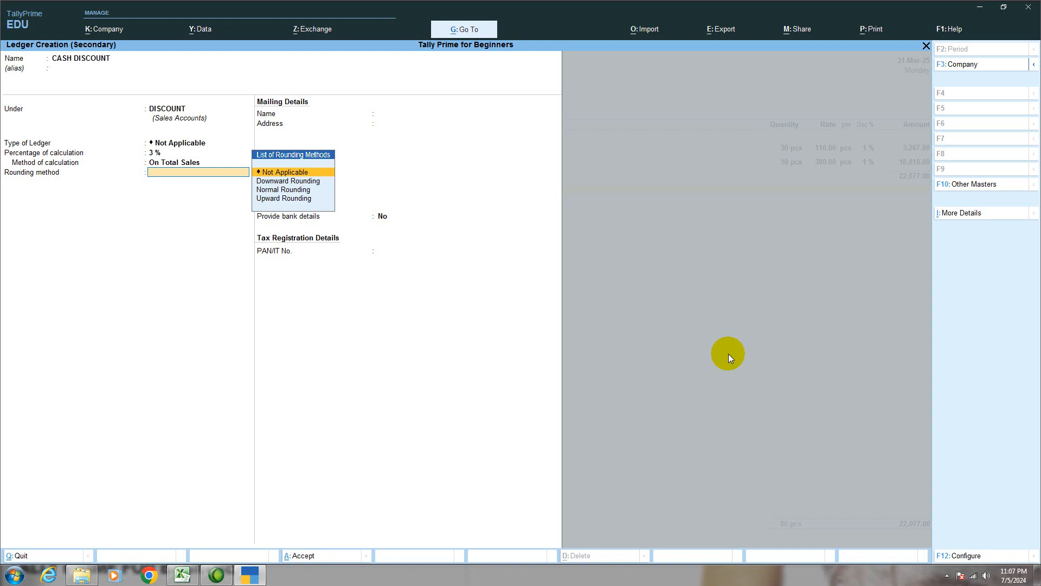
Set the CASH DISCOUNT ledger's rounding method to Not Applicable, keep bank details at No, and save it.
{"action": "key", "text": "Down"}
{"action": "key", "text": "Down"}
{"action": "key", "text": "Down"}
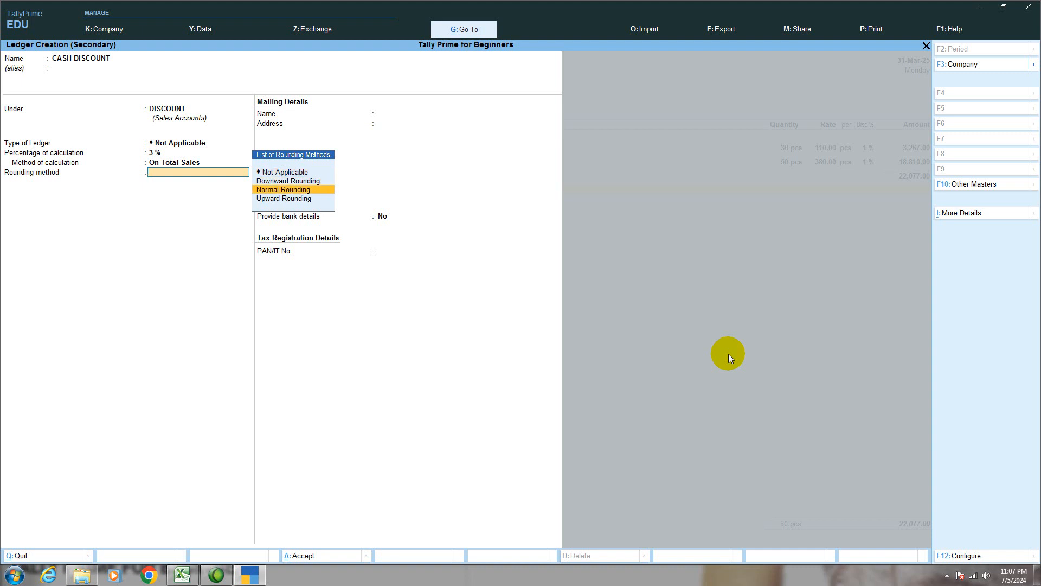
{"action": "key", "text": "Up"}
{"action": "key", "text": "Up"}
{"action": "key", "text": "Up"}
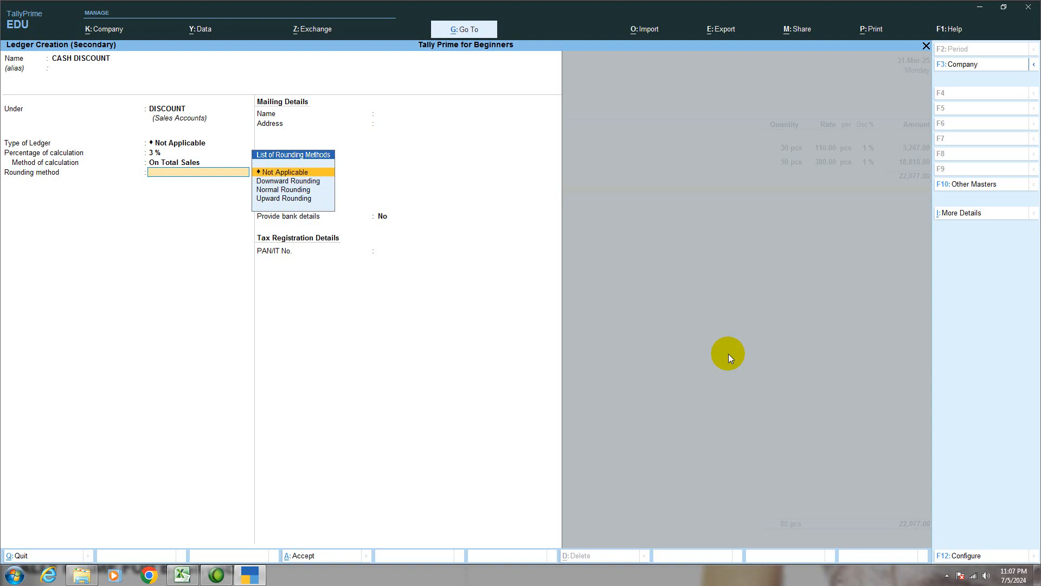
{"action": "key", "text": "Return"}
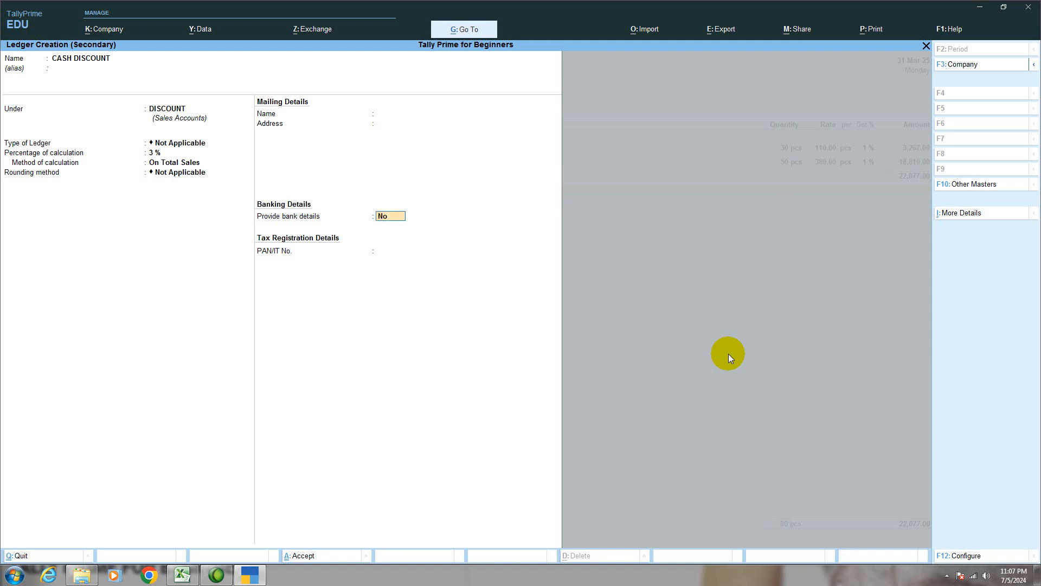
{"action": "key", "text": "Return"}
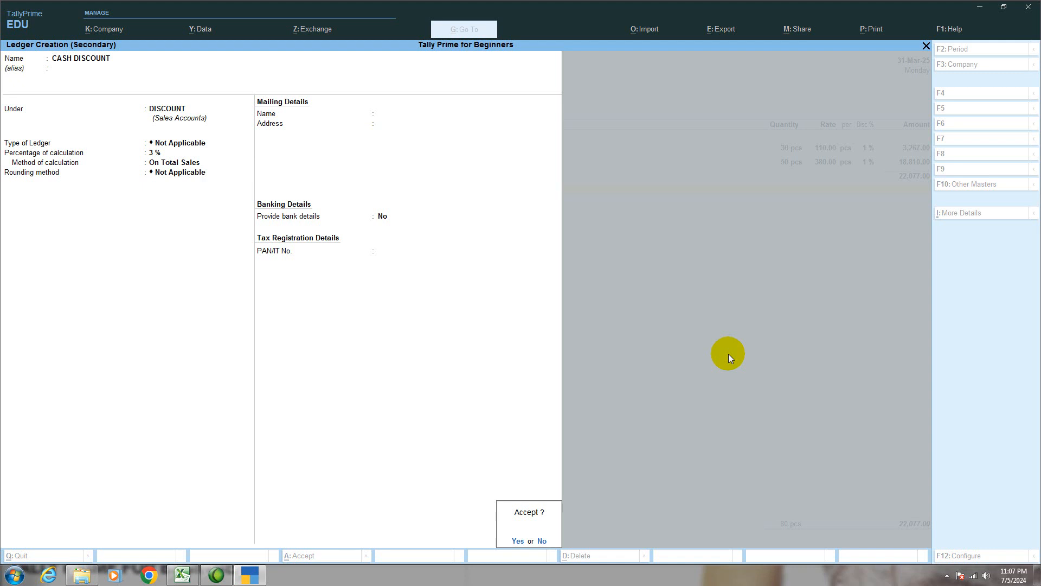
{"action": "key", "text": "Return"}
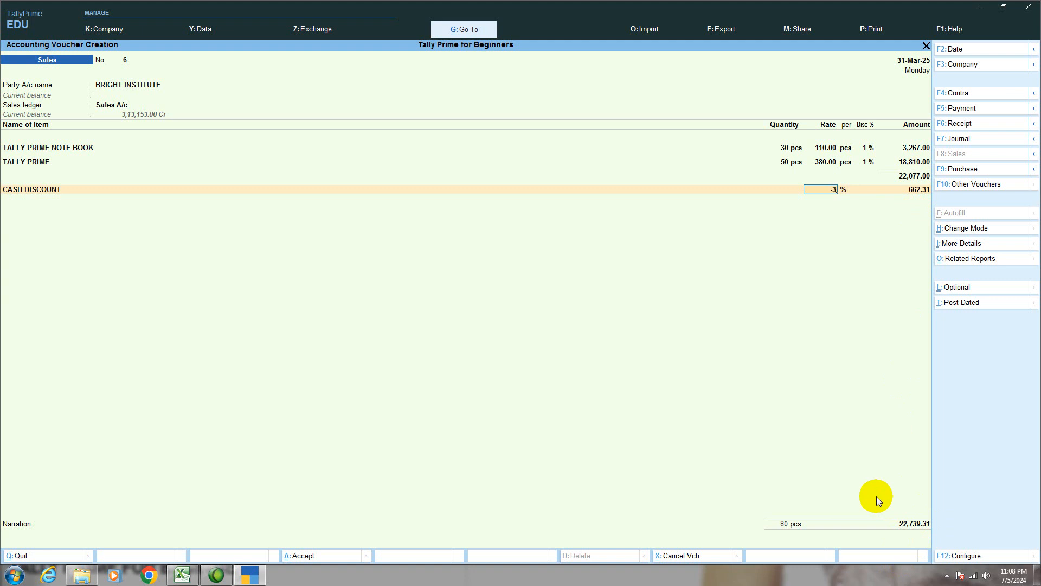
Confirm a rate of -3% for the voucher's CASH DISCOUNT line and return to its ledger name.
{"action": "key", "text": "Return"}
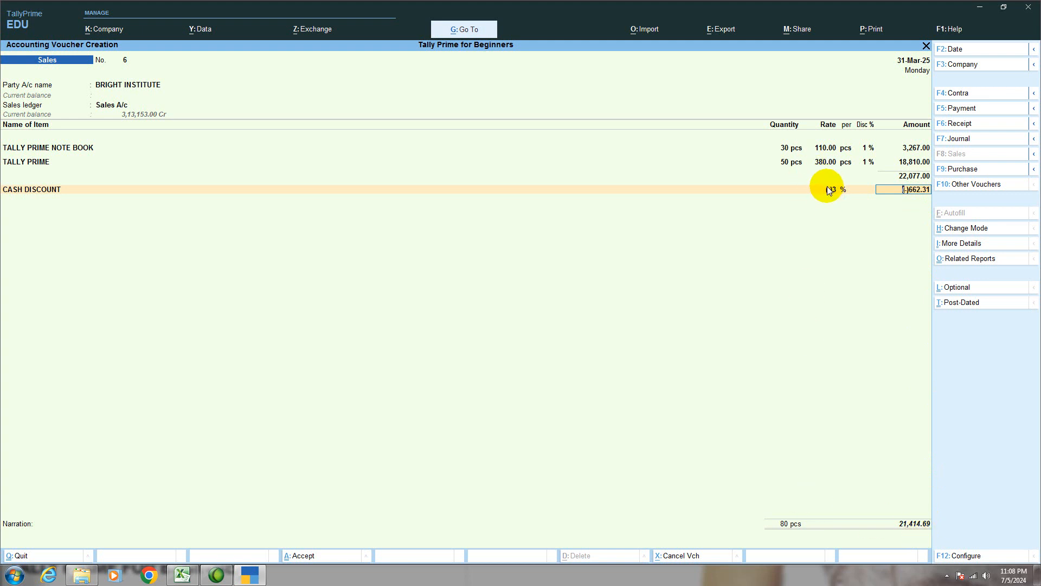
{"action": "key", "text": "BackSpace"}
{"action": "key", "text": "BackSpace"}
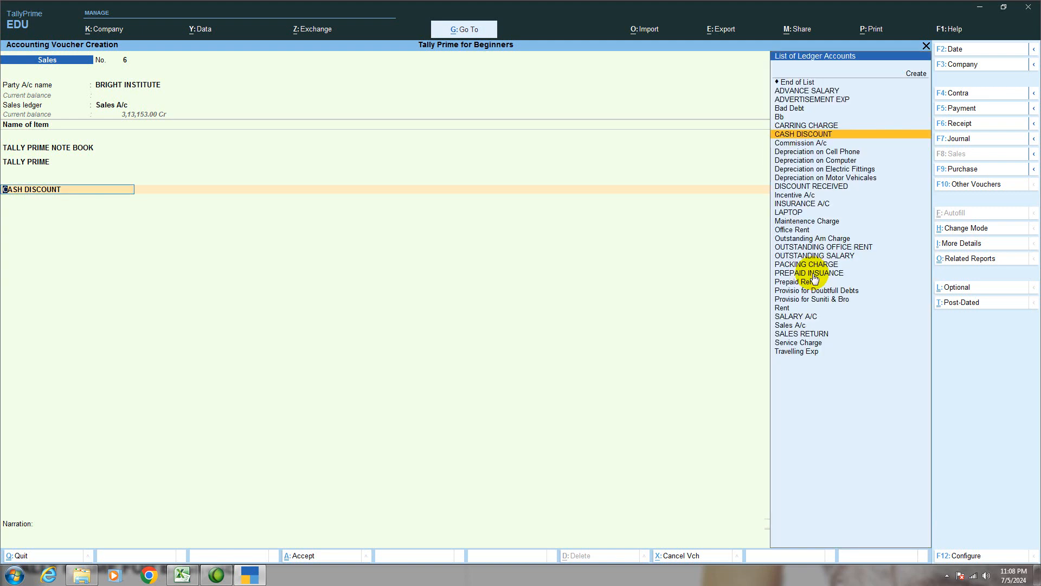
Open the CASH DISCOUNT ledger for alteration from the voucher and set its percentage of calculation to -3.
{"action": "key", "text": "ctrl"}
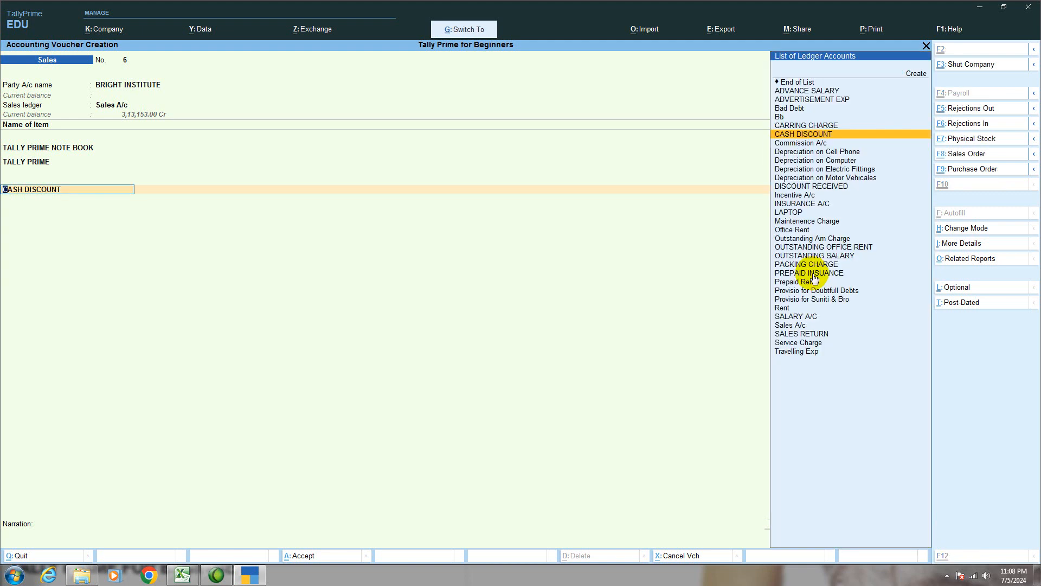
{"action": "key", "text": "ctrl+Return"}
{"action": "key", "text": "Return"}
{"action": "key", "text": "Return"}
{"action": "key", "text": "Return"}
{"action": "key", "text": "Return"}
{"action": "type", "text": "-3"}
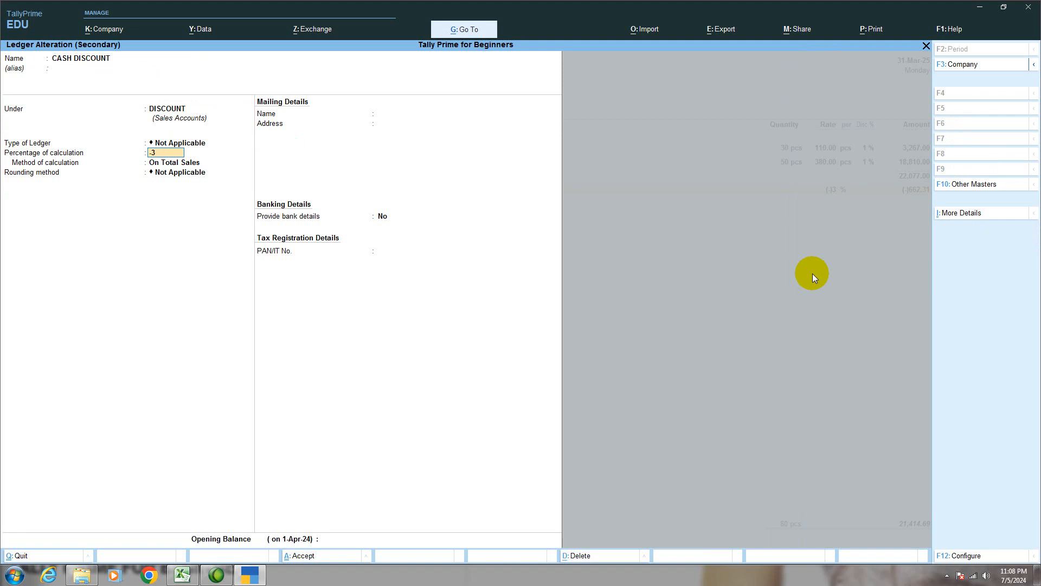
{"action": "key", "text": "Return"}
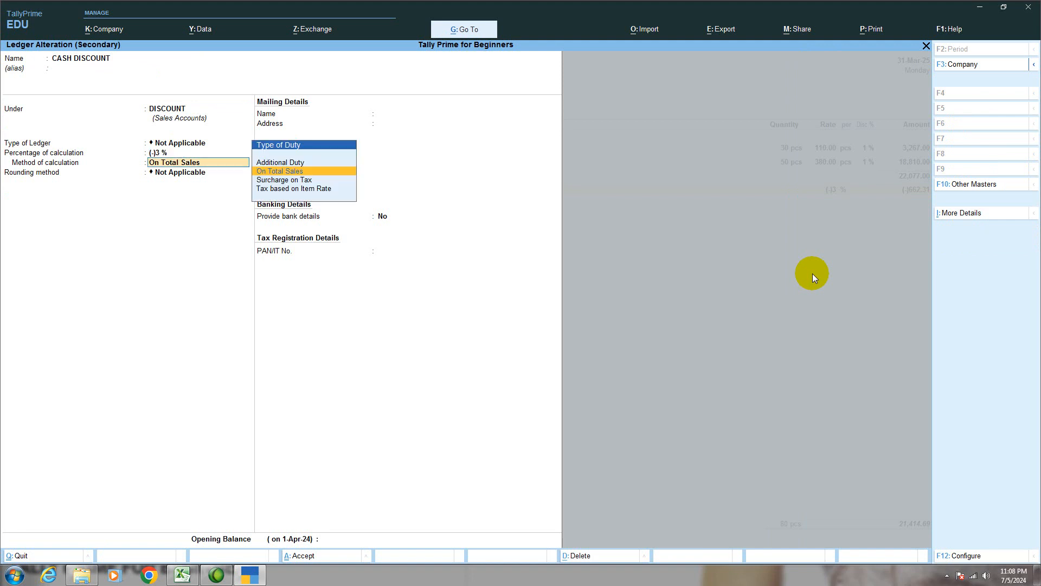
Keep On Total Sales, Not Applicable rounding and no bank details, leave the opening balance blank, and save the altered CASH DISCOUNT ledger.
{"action": "key", "text": "Return"}
{"action": "key", "text": "Return"}
{"action": "key", "text": "Return"}
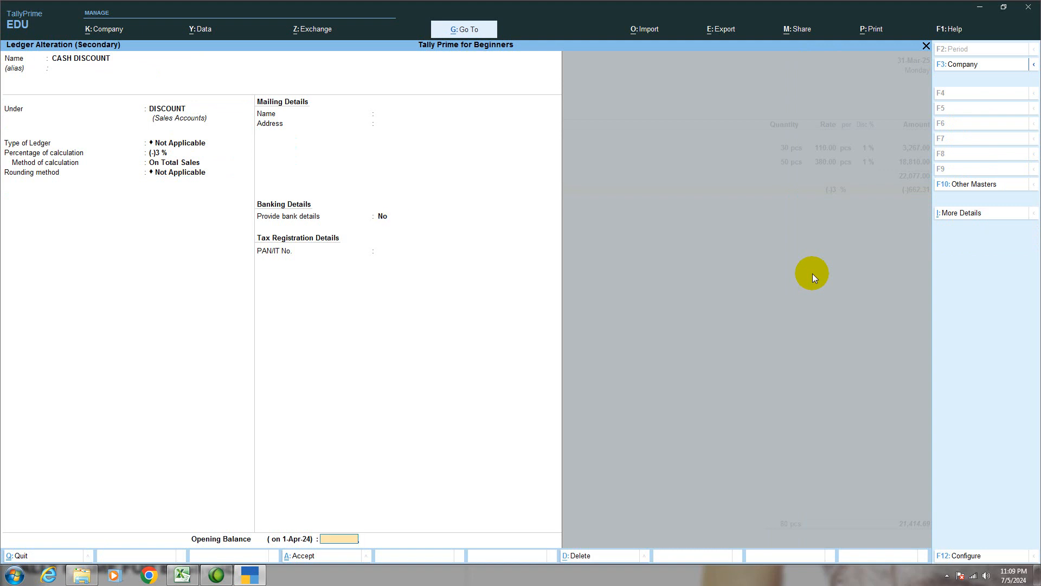
{"action": "key", "text": "Return"}
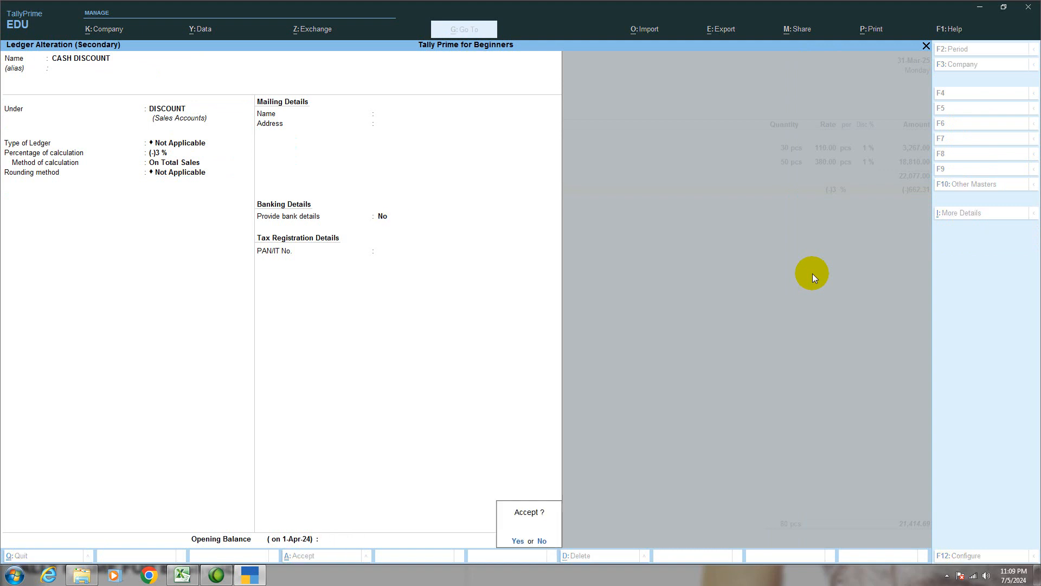
{"action": "key", "text": "Return"}
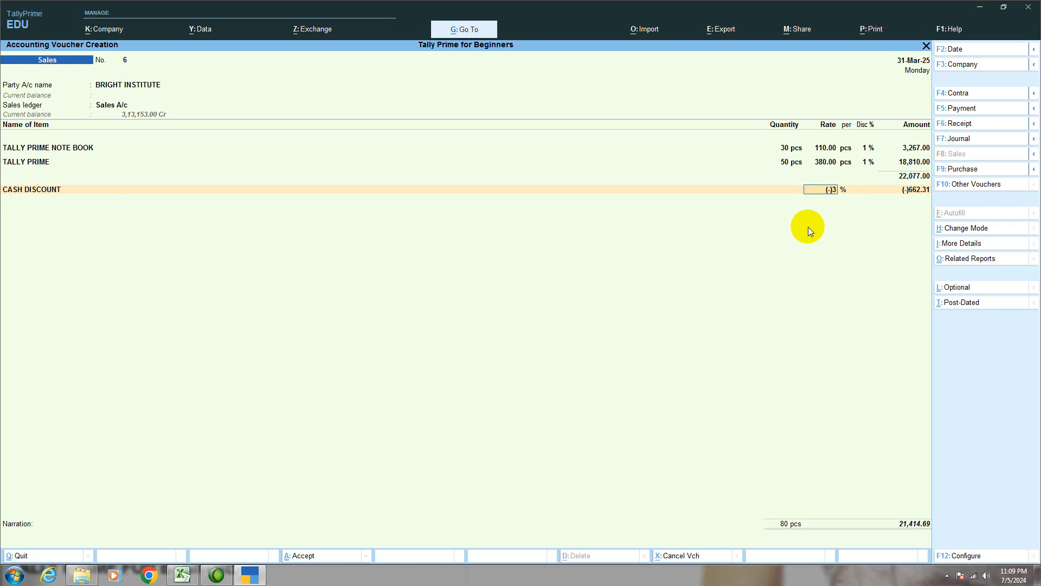
Accept the CASH DISCOUNT line, end the additional ledger entries, and open the bill-wise details for Bright Institute.
{"action": "key", "text": "Return"}
{"action": "key", "text": "Return"}
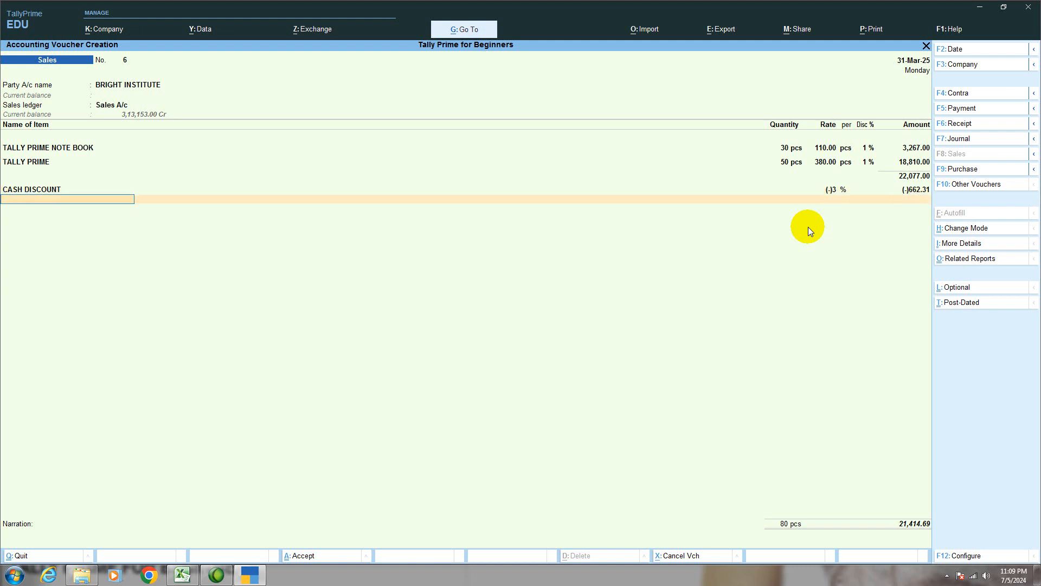
{"action": "key", "text": "Return"}
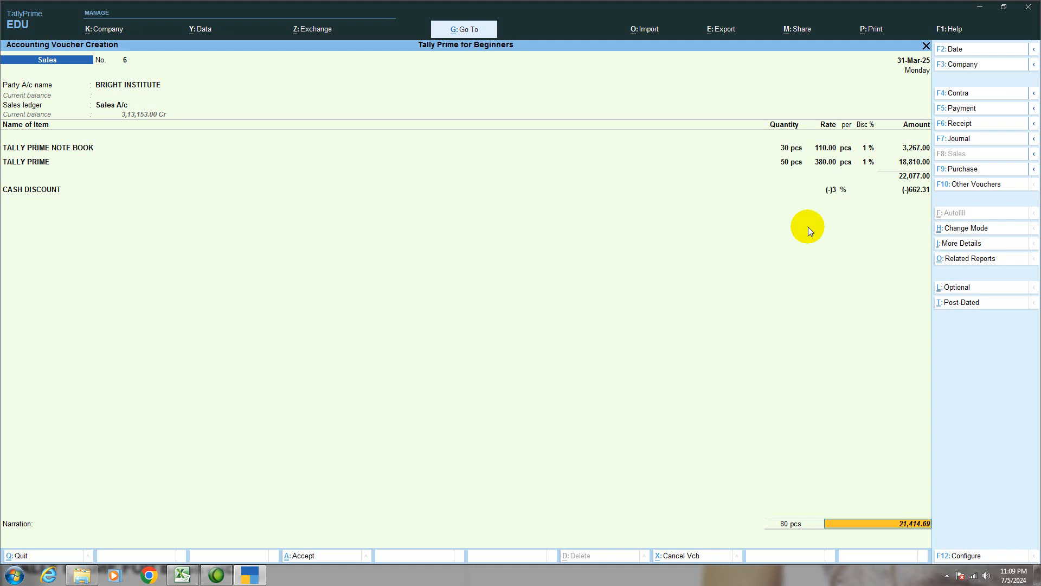
{"action": "key", "text": "Return"}
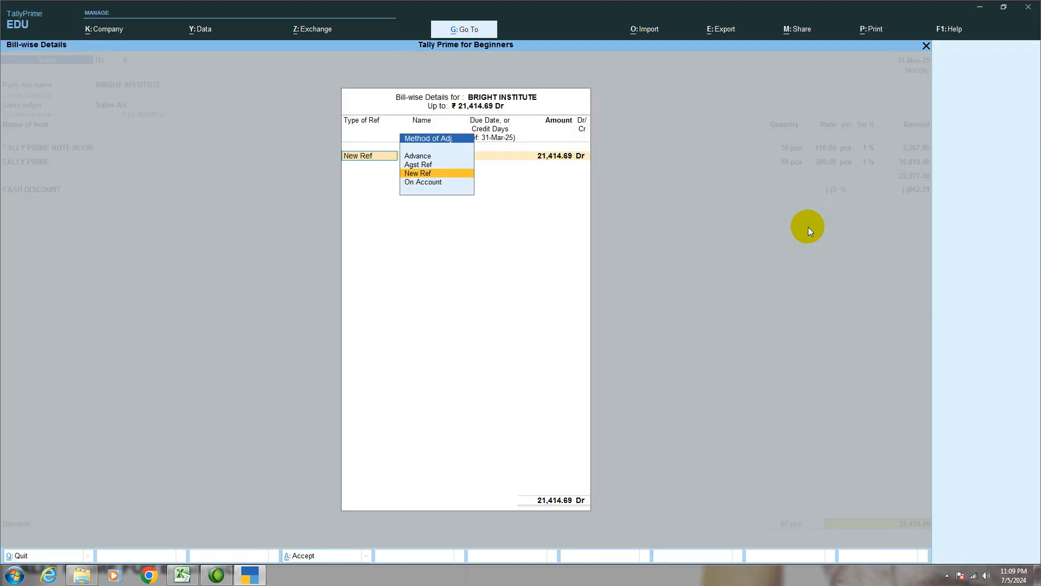
Enter a New Ref bill named SALE/KP/24-25/115, checked against the Excel exercise, with no due date, and accept the bill-wise details.
{"action": "key", "text": "Return"}
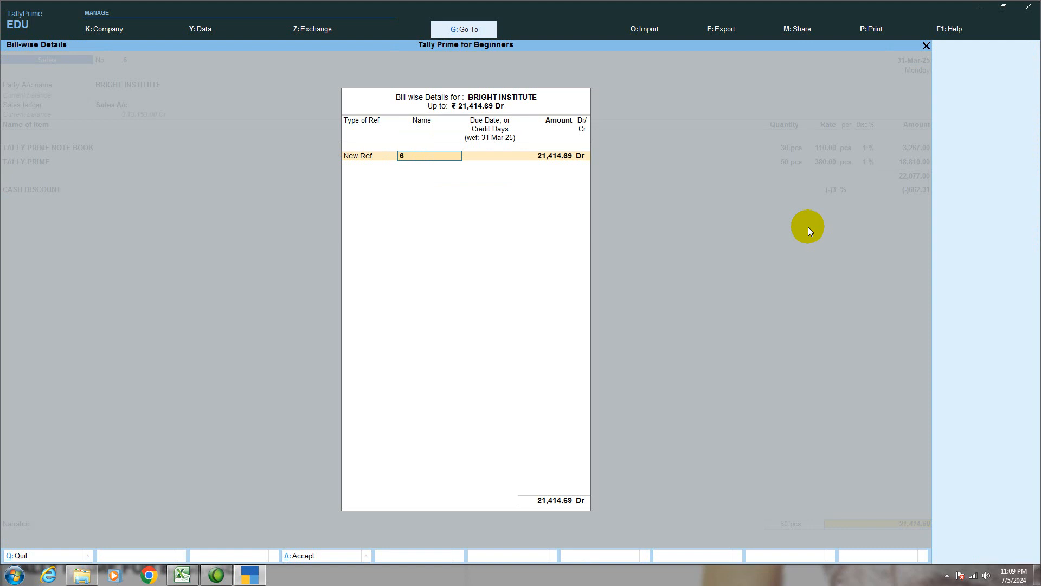
{"action": "left_click", "coordinate": [185, 580]}
{"action": "left_click", "coordinate": [184, 576]}
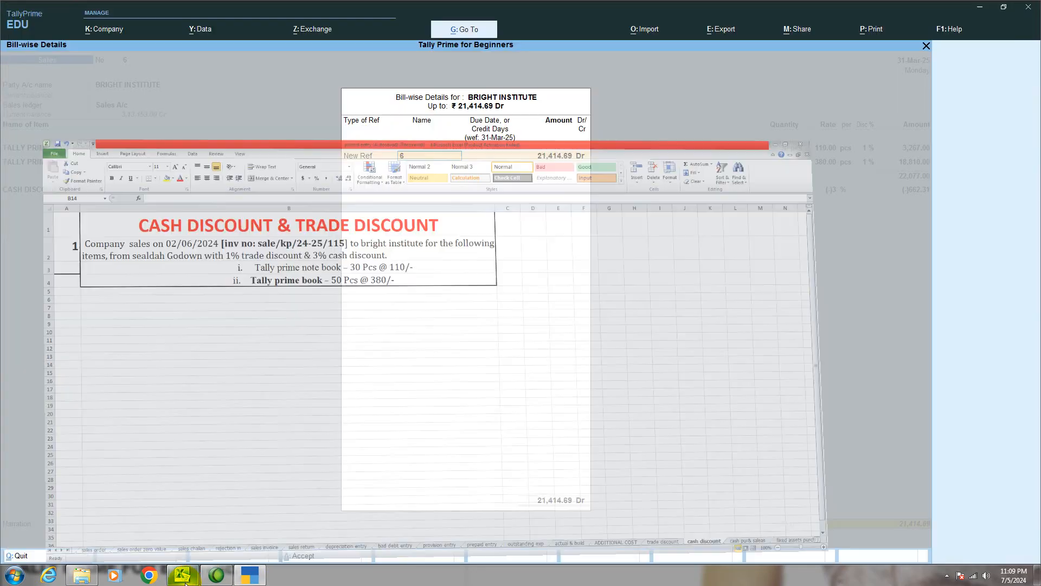
{"action": "type", "text": "SALE/KP/24-25/"}
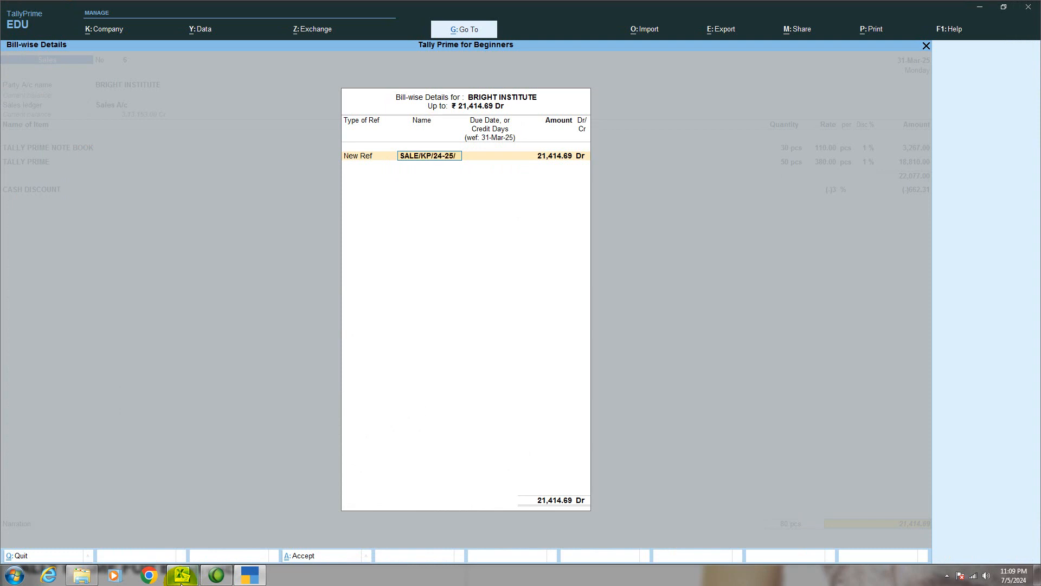
{"action": "left_click", "coordinate": [194, 580]}
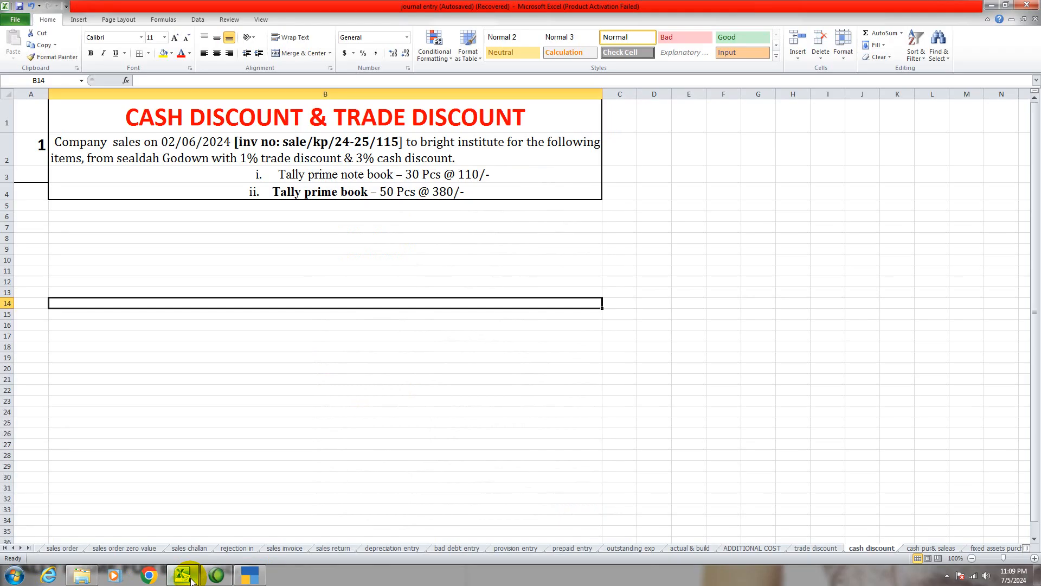
{"action": "left_click", "coordinate": [185, 576]}
{"action": "type", "text": "/KP/24-25/"}
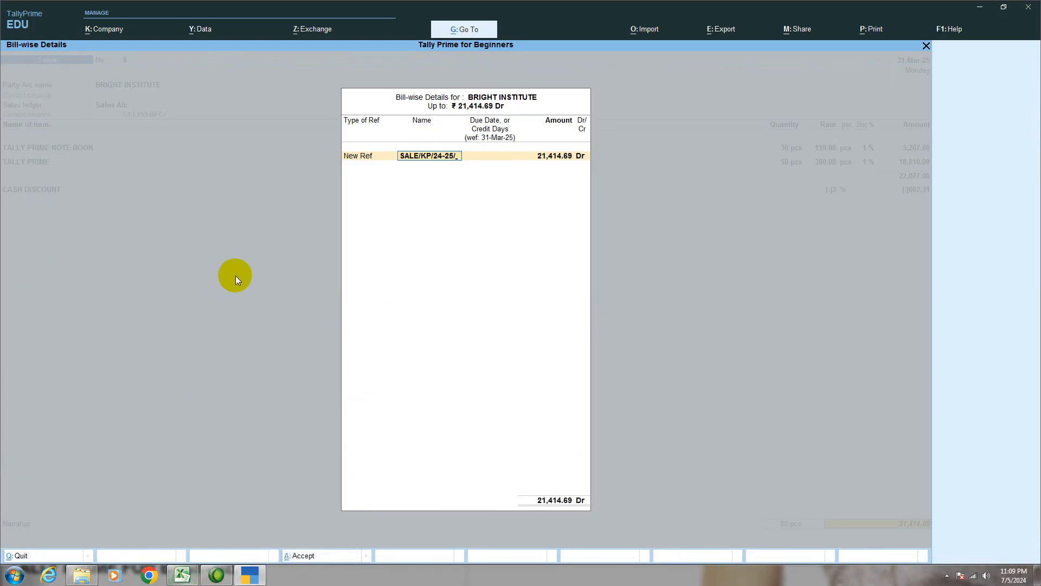
{"action": "type", "text": "115"}
{"action": "key", "text": "Return"}
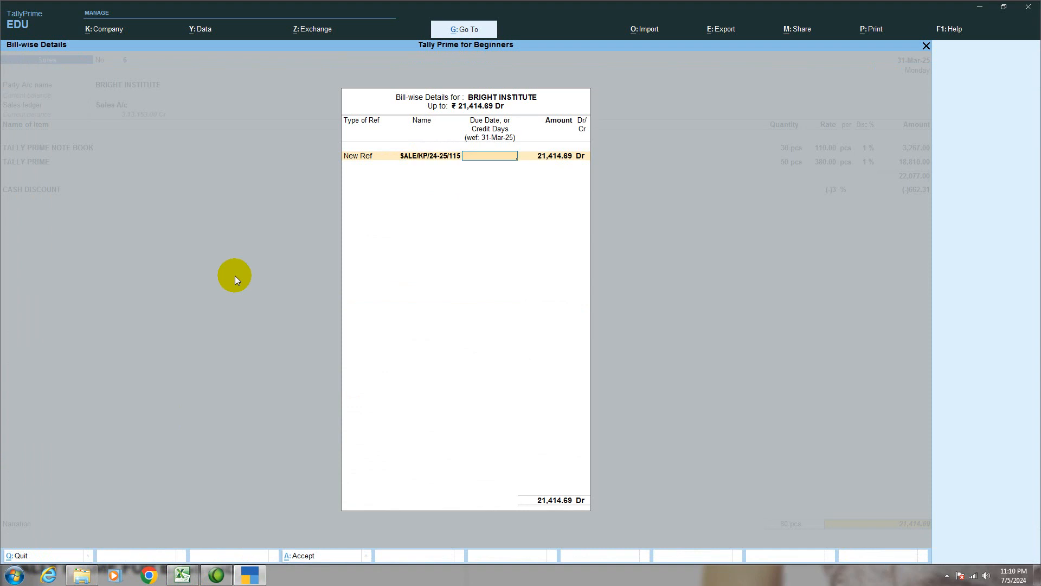
{"action": "key", "text": "Return"}
{"action": "key", "text": "Return"}
{"action": "key", "text": "Return"}
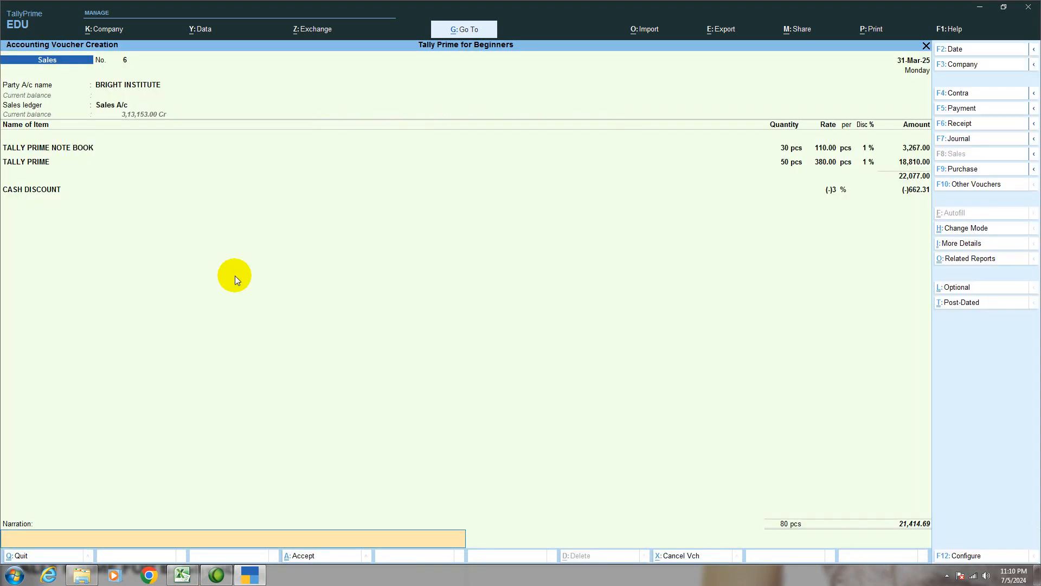
Enter the narration "BEING GOODS SOLD ON CREDIT WITH TRADE & CASH DISCOUNT BOTH.".
{"action": "type", "text": "BEING GOODS SOLD ON CREDIT WI"}
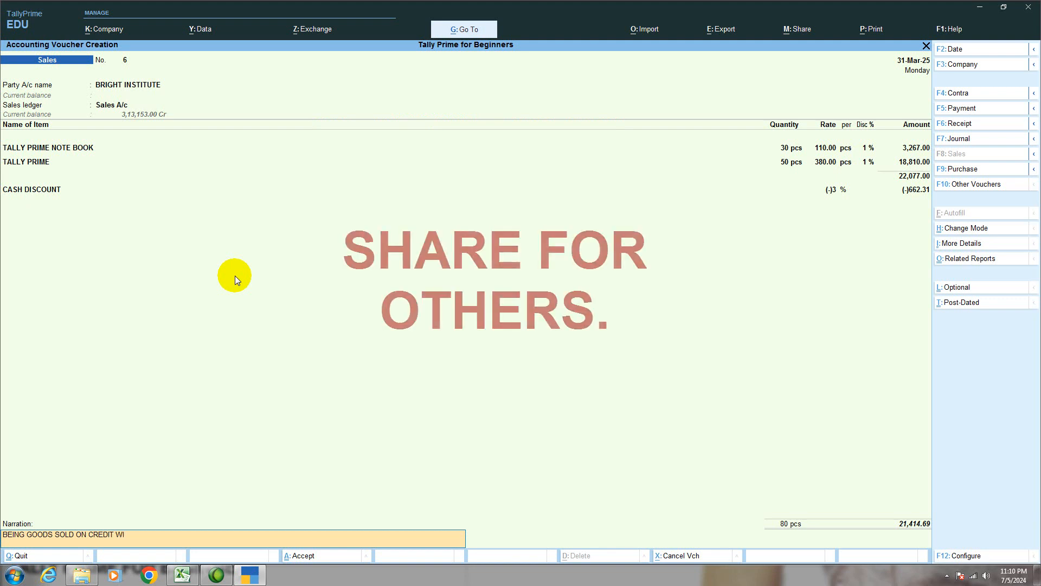
{"action": "type", "text": "TH TRA"}
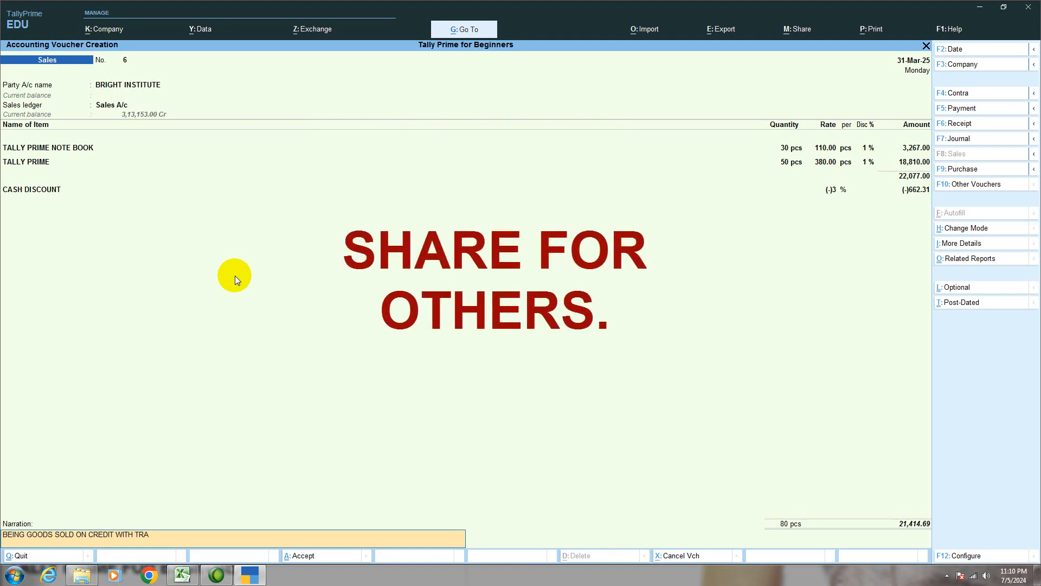
{"action": "type", "text": "DE & CASH DISCOUN"}
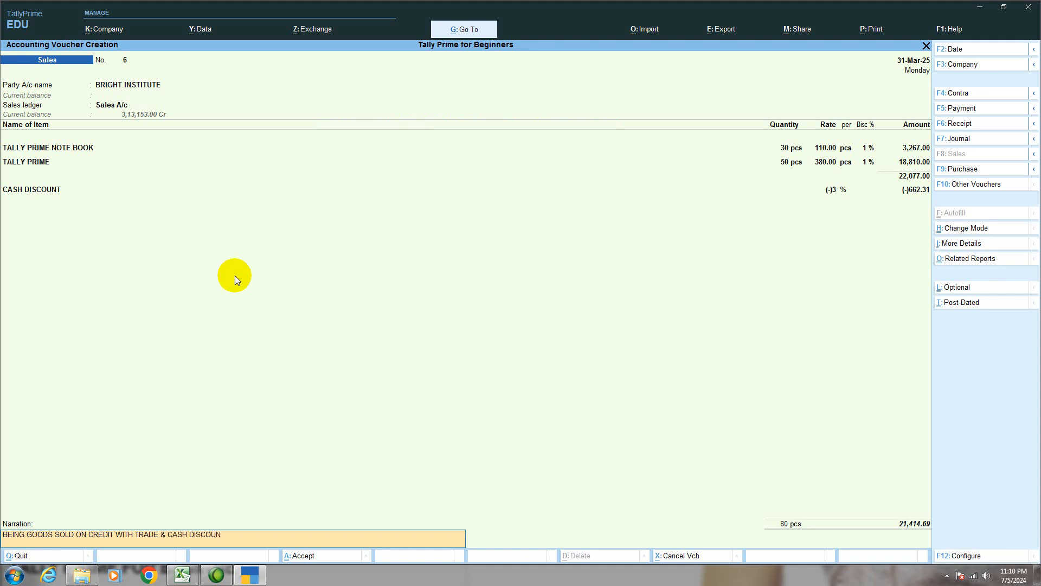
{"action": "type", "text": "T BOTH."}
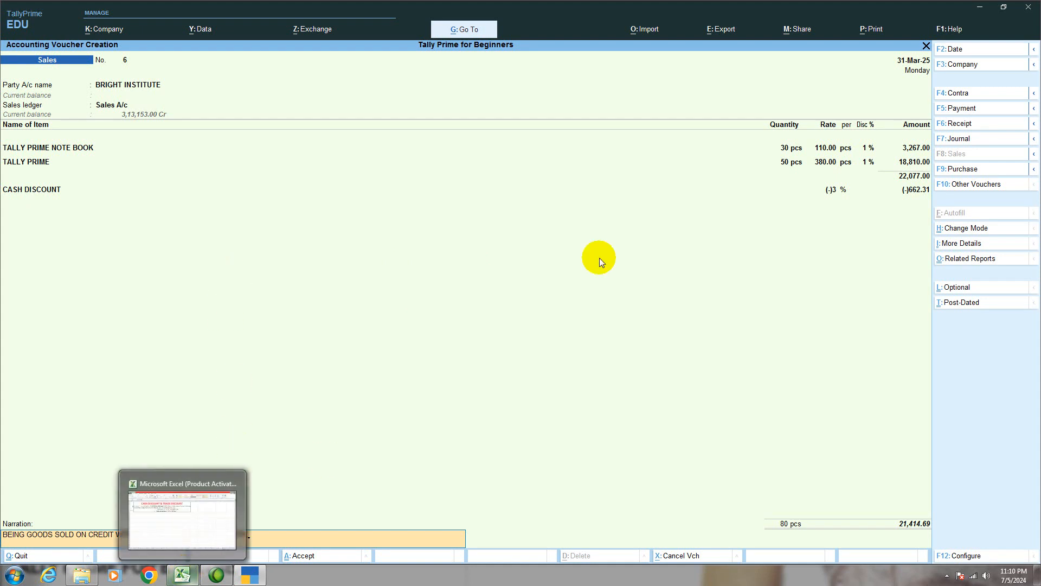
Check the sale date in the Excel exercise, set the voucher date to 2-6-24, and save the sales voucher.
{"action": "left_click", "coordinate": [181, 575]}
{"action": "left_click", "coordinate": [182, 575]}
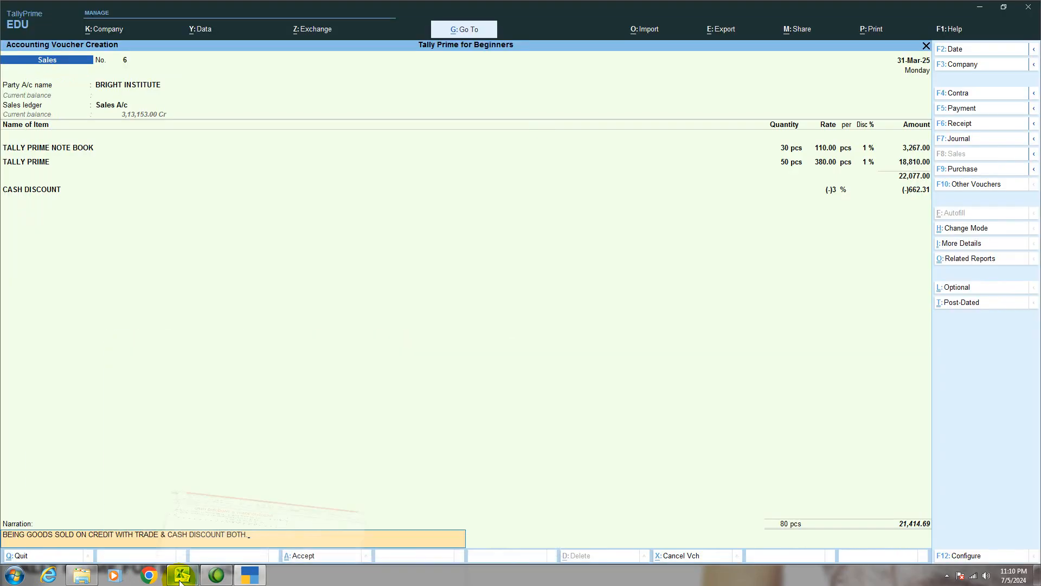
{"action": "key", "text": "F2"}
{"action": "type", "text": "2-6-24"}
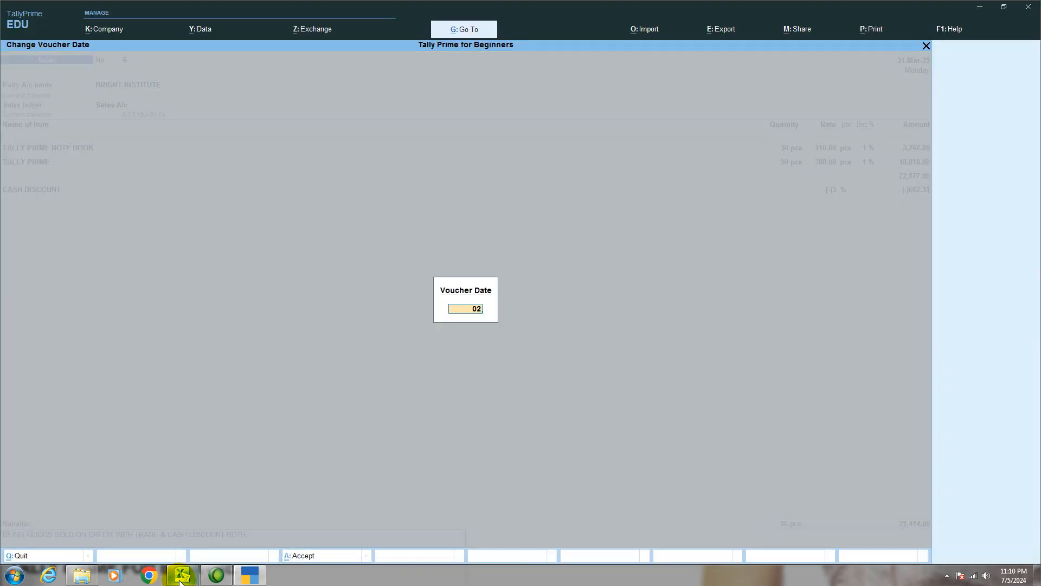
{"action": "key", "text": "Return"}
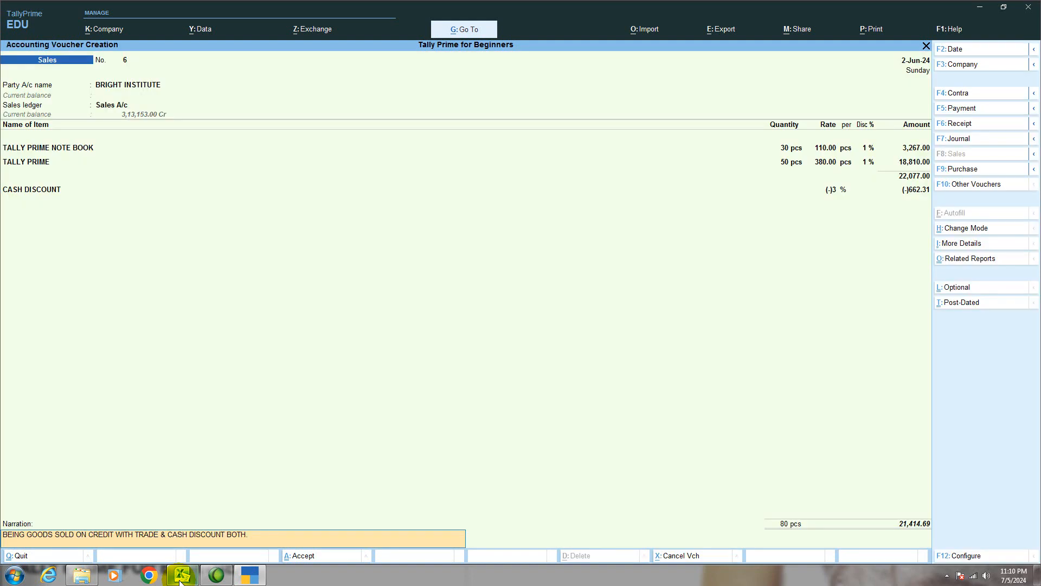
{"action": "key", "text": "Return"}
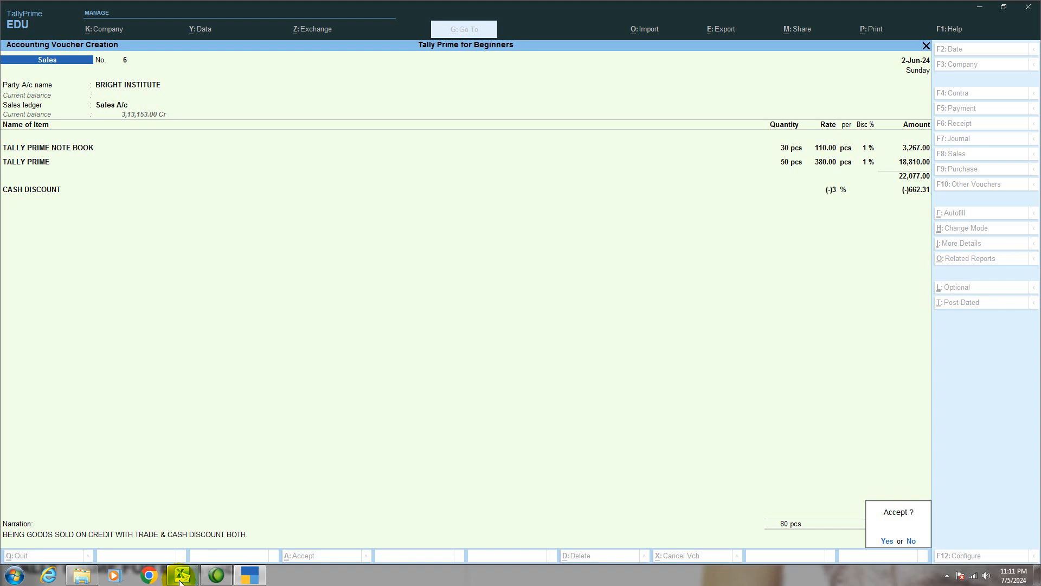
{"action": "key", "text": "Return"}
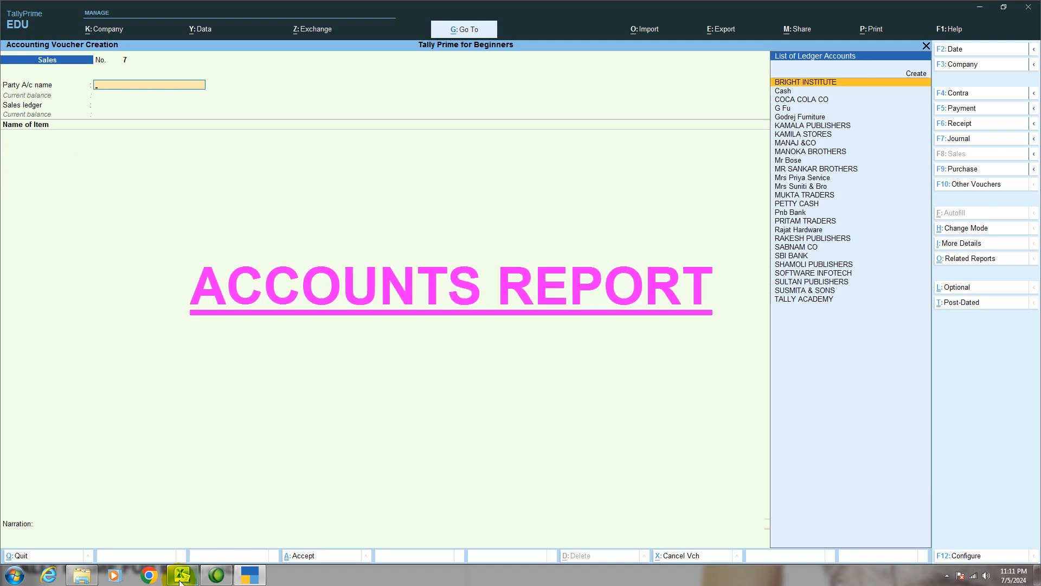
Quit the new blank sales voucher and open the Profit & Loss A/c report.
{"action": "key", "text": "Escape"}
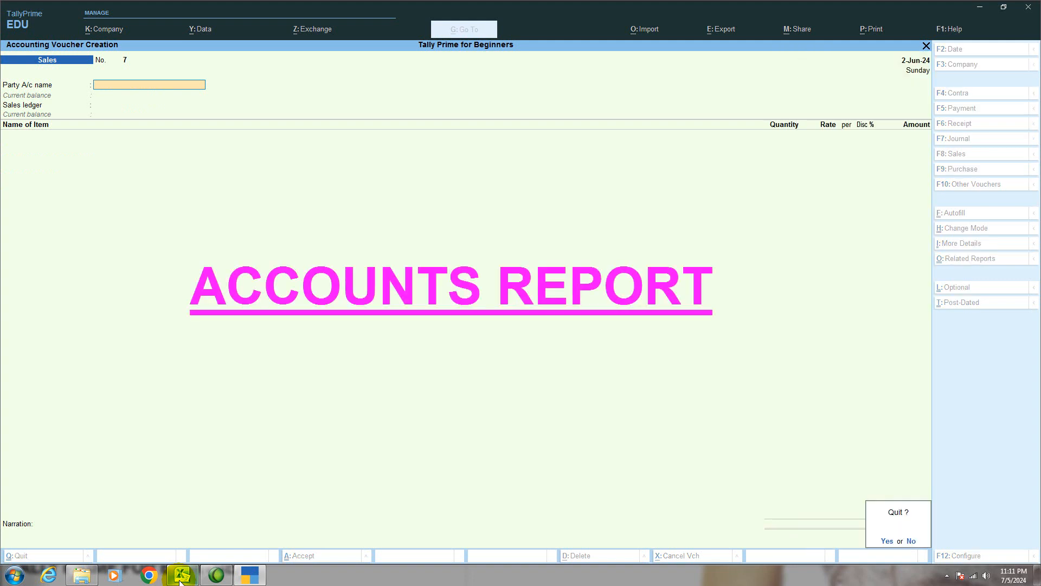
{"action": "key", "text": "Return"}
{"action": "key", "text": "Down"}
{"action": "key", "text": "Down"}
{"action": "key", "text": "Down"}
{"action": "key", "text": "Down"}
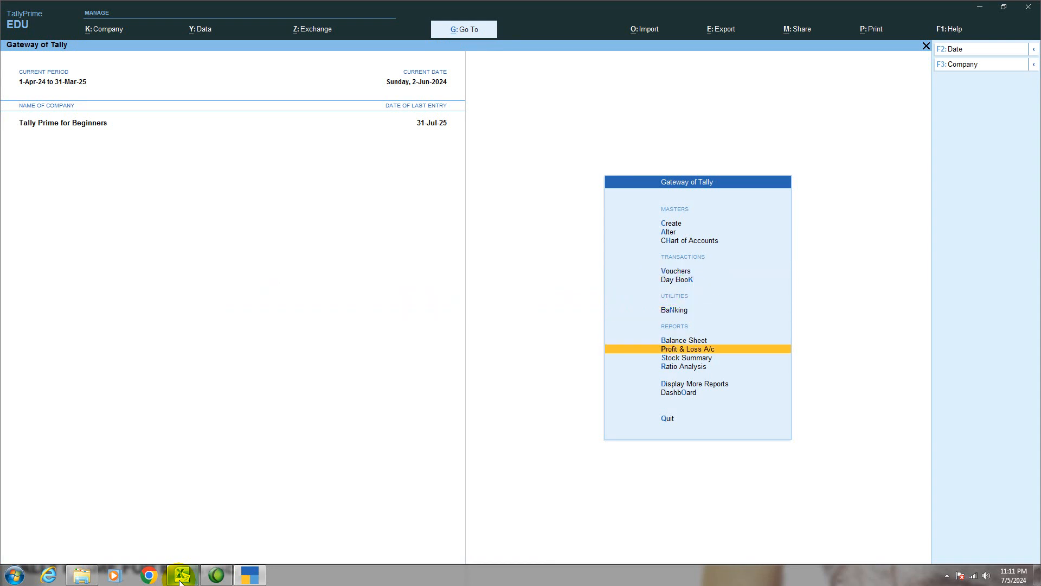
{"action": "key", "text": "Return"}
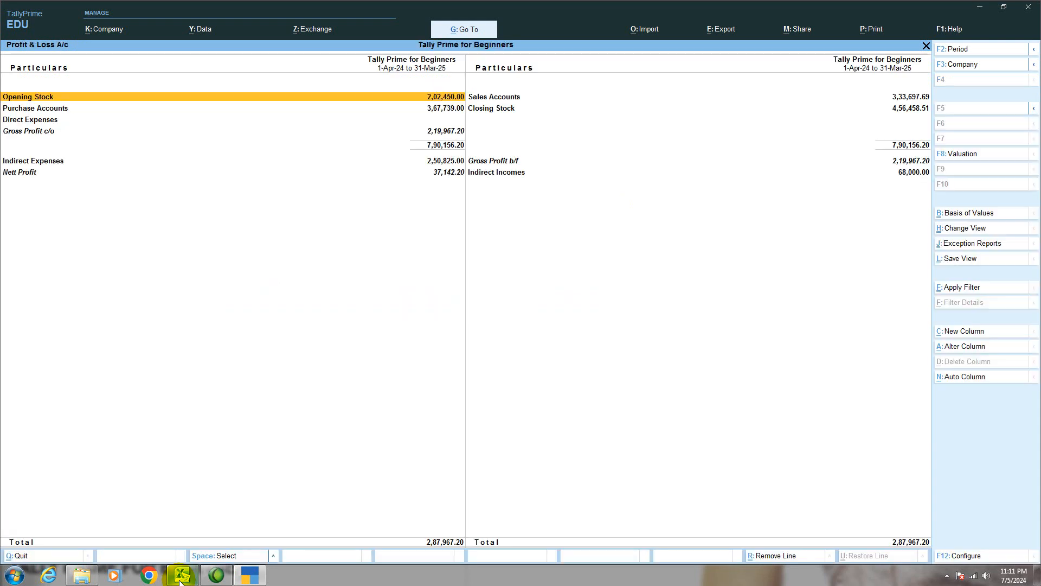
Show the Profit & Loss A/c in detailed form and examine the DISCOUNT and Sales A/c entries under Sales Accounts.
{"action": "key", "text": "alt+F1"}
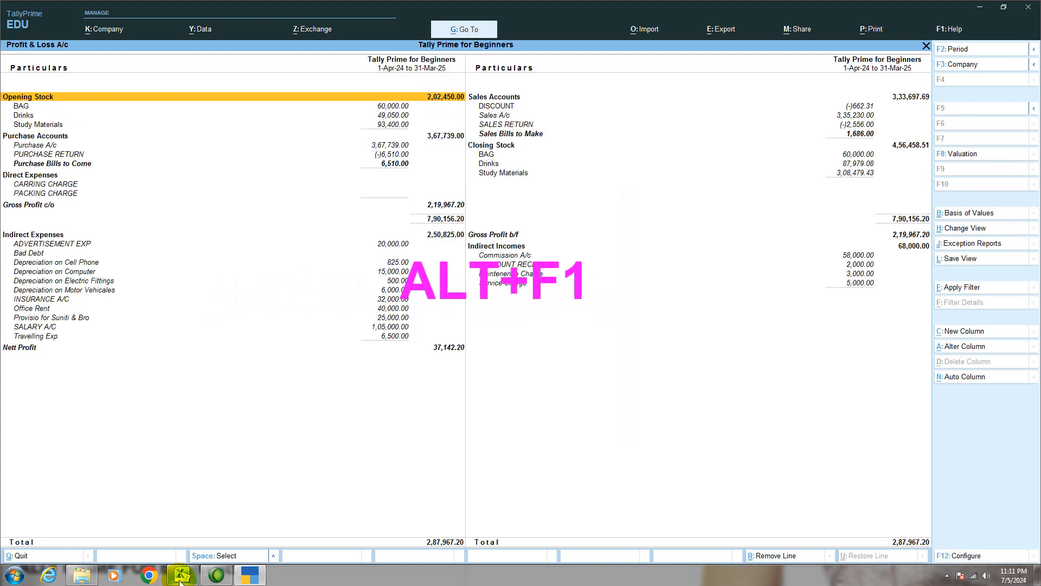
{"action": "key", "text": "Right"}
{"action": "key", "text": "Down"}
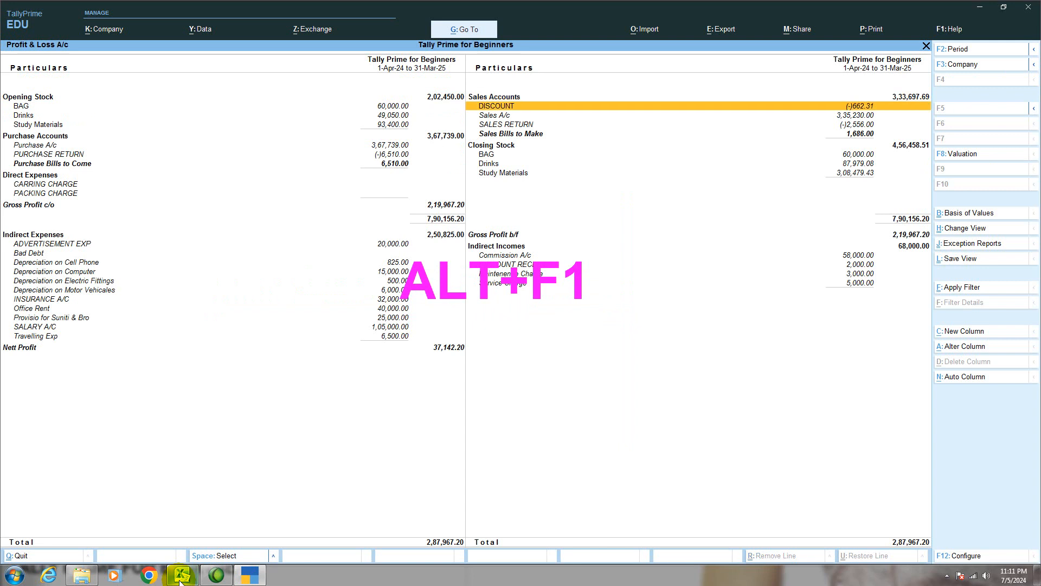
{"action": "key", "text": "Down"}
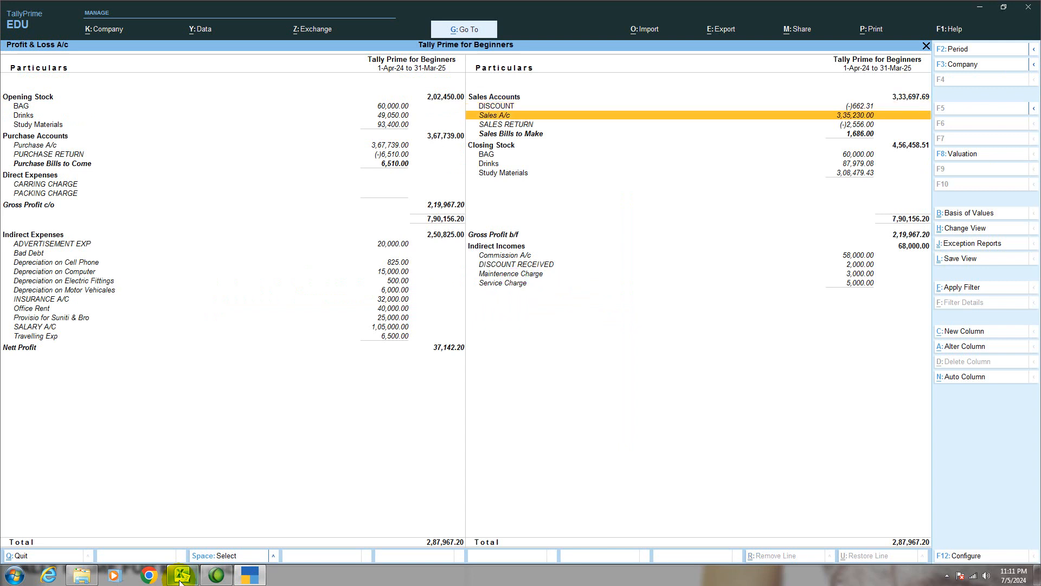
{"action": "key", "text": "Up"}
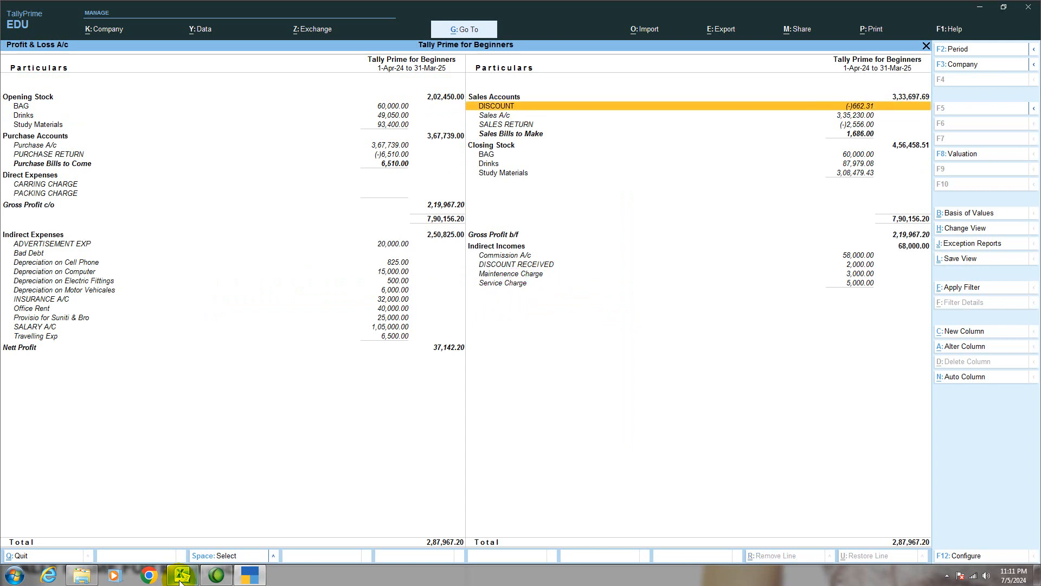